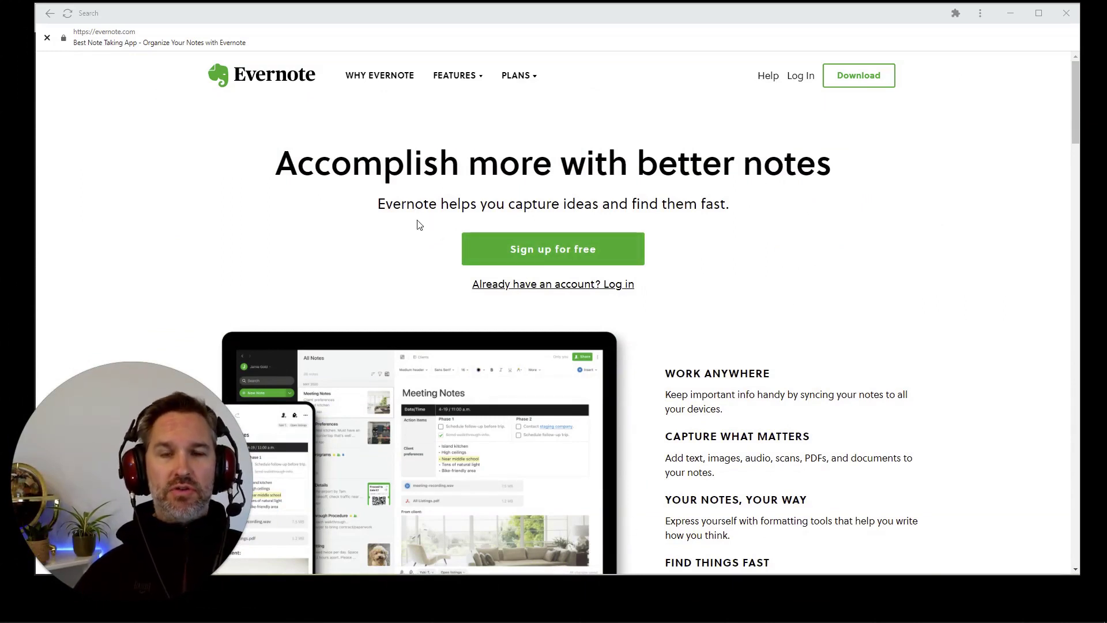
Open the Tasks page from Evernote's Features menu and scroll through it, ending back at the top.
mouse_move(469, 79)
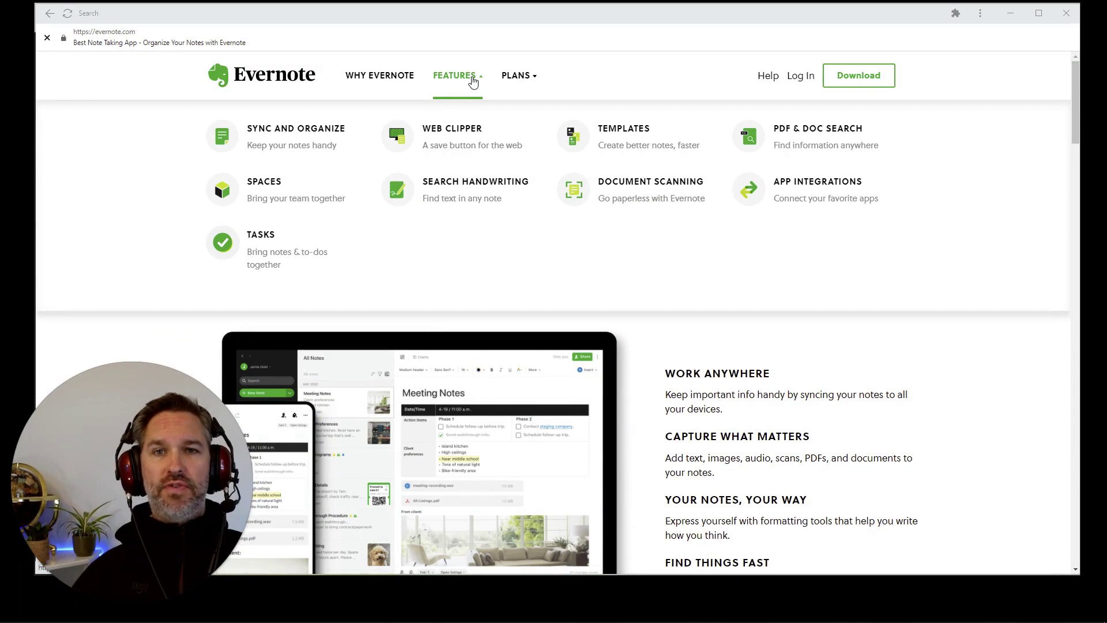
click(266, 238)
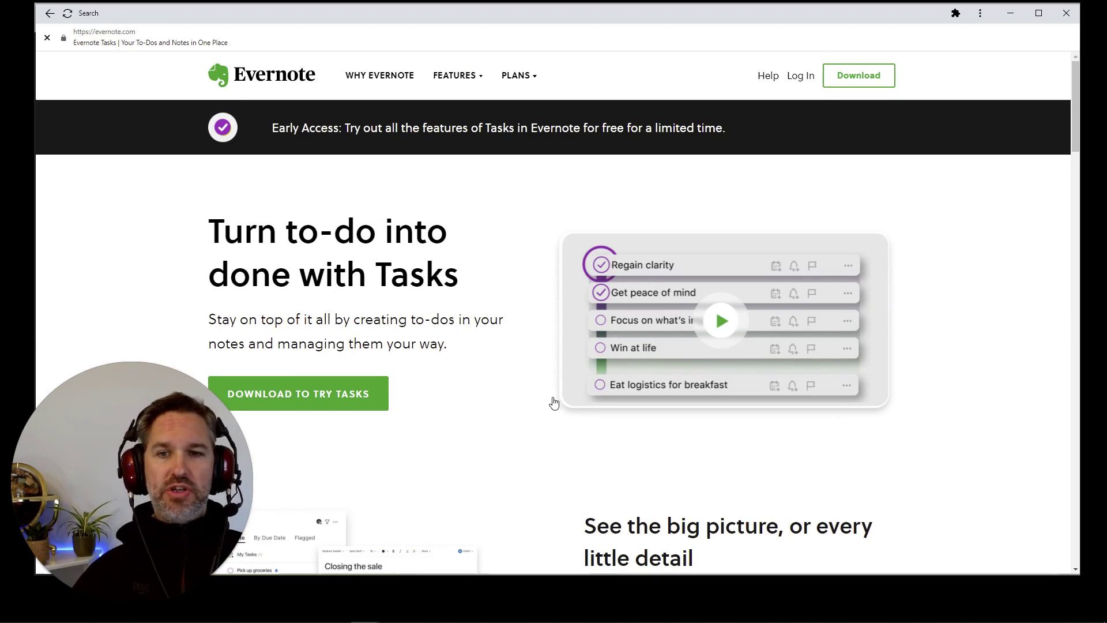
scroll(554, 402, down, 2)
scroll(553, 402, down, 6)
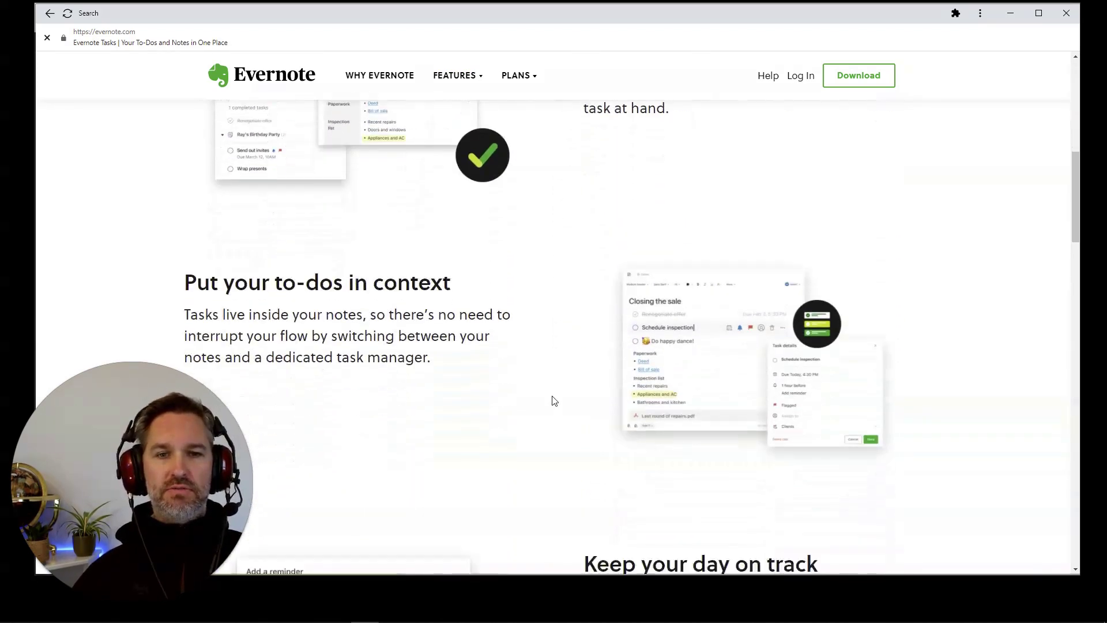
scroll(551, 402, up, 1)
scroll(551, 402, down, 10)
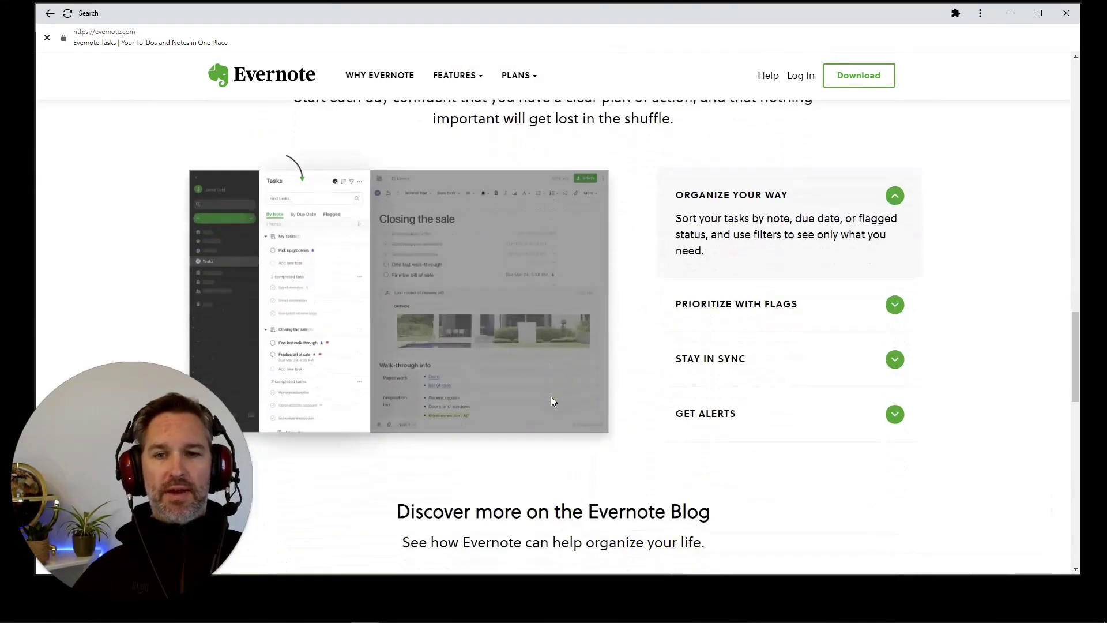
scroll(617, 471, up, 6)
scroll(617, 471, up, 10)
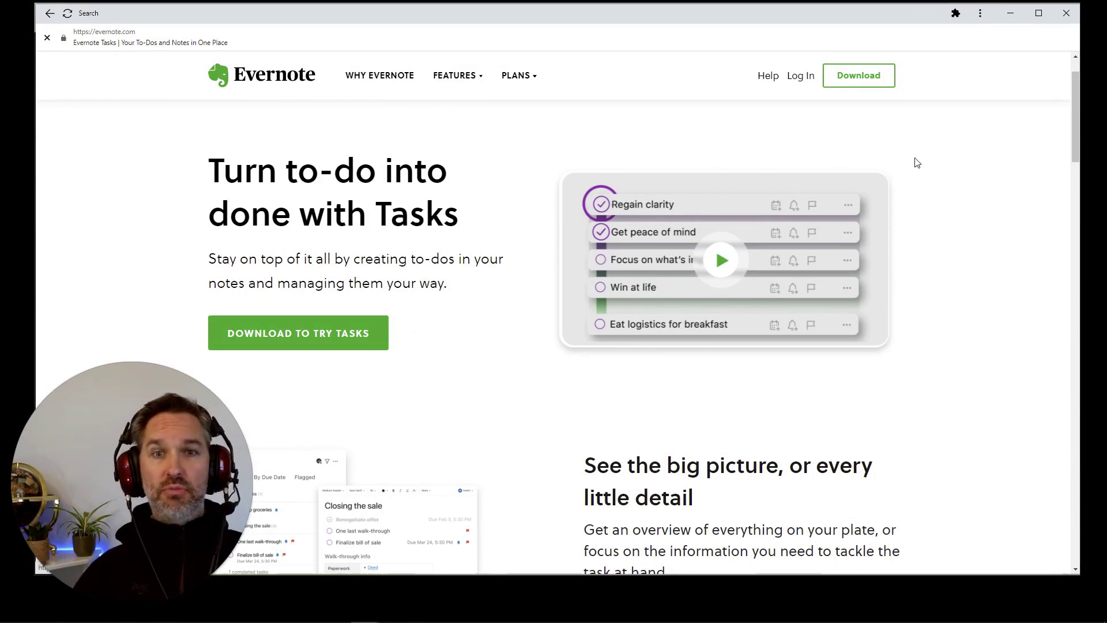
Minimise the browser, open Evernote's Tasks panel and start a new task.
click(1013, 14)
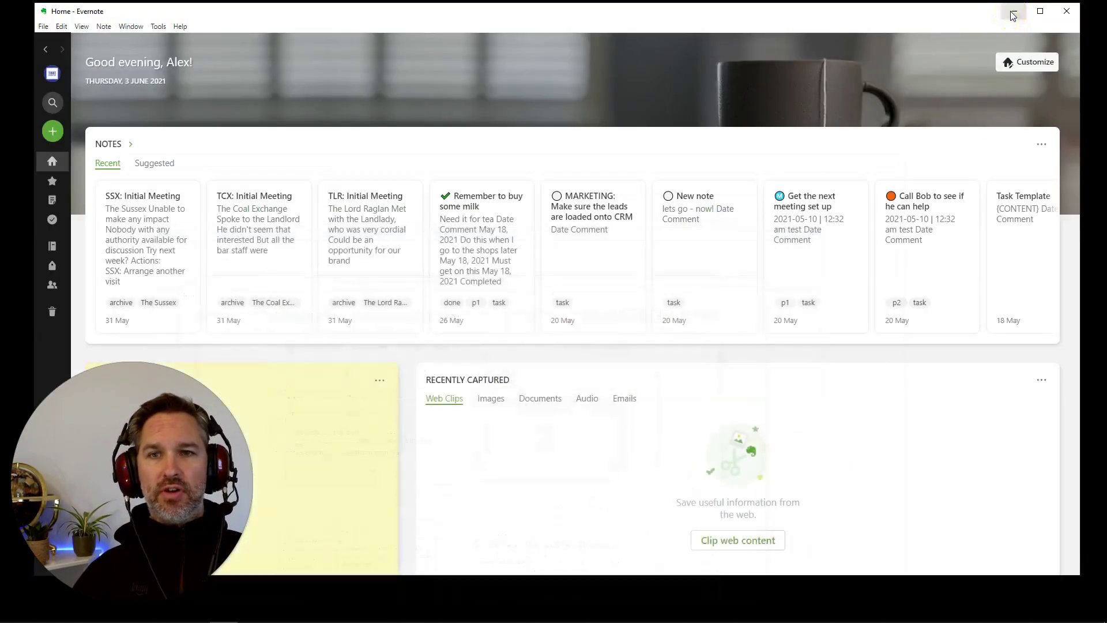
click(53, 223)
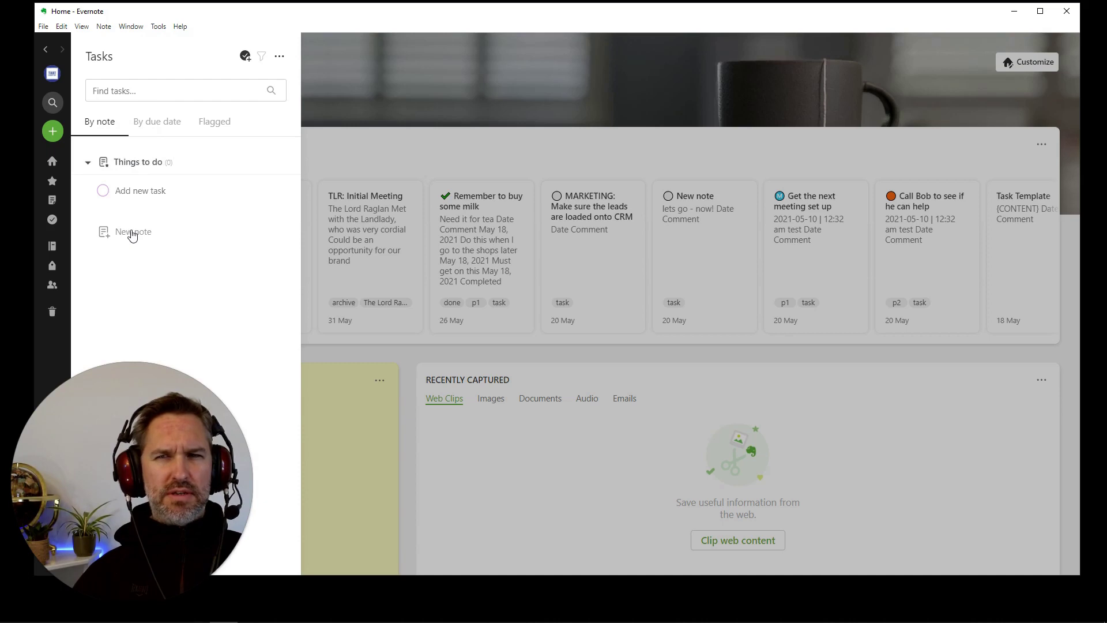
click(245, 56)
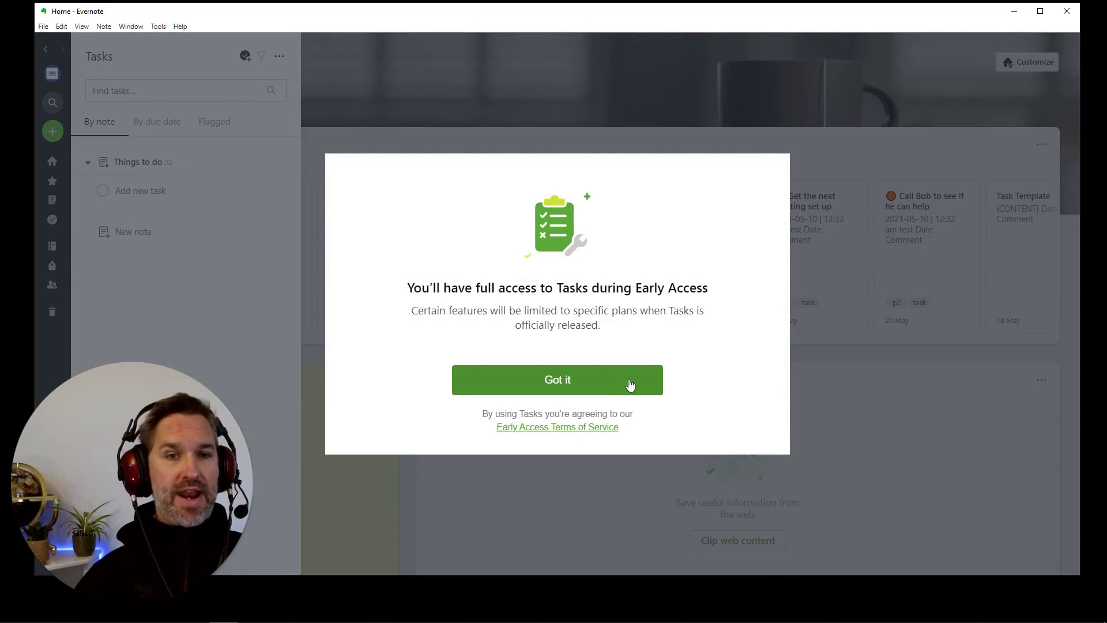
Dismiss the Early Access notice and name the new task 'Test out EN tasks'.
click(586, 385)
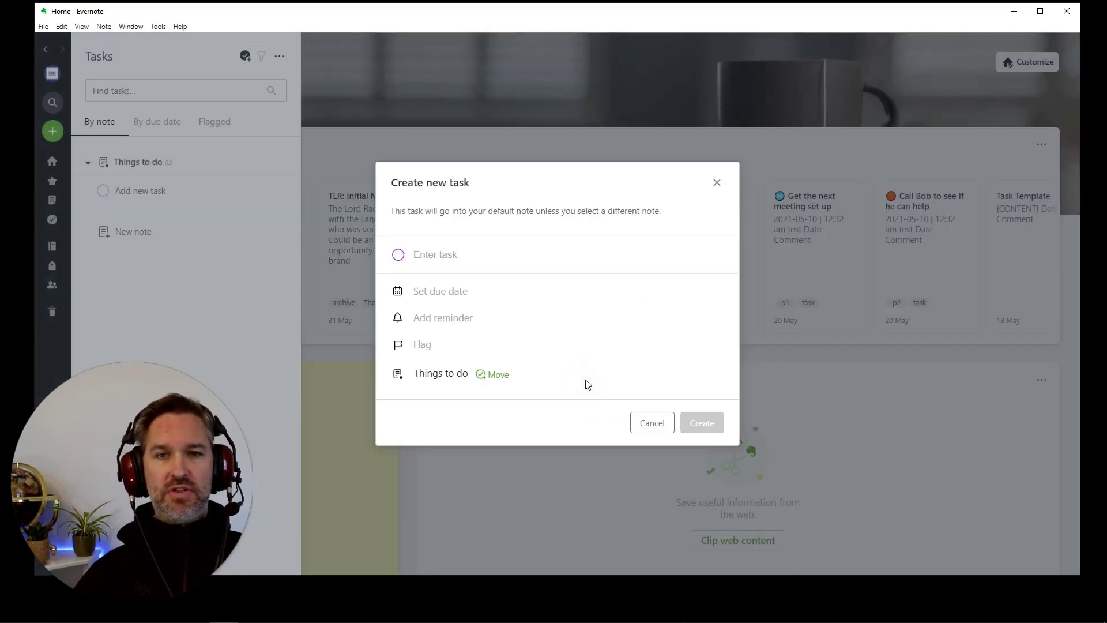
click(414, 248)
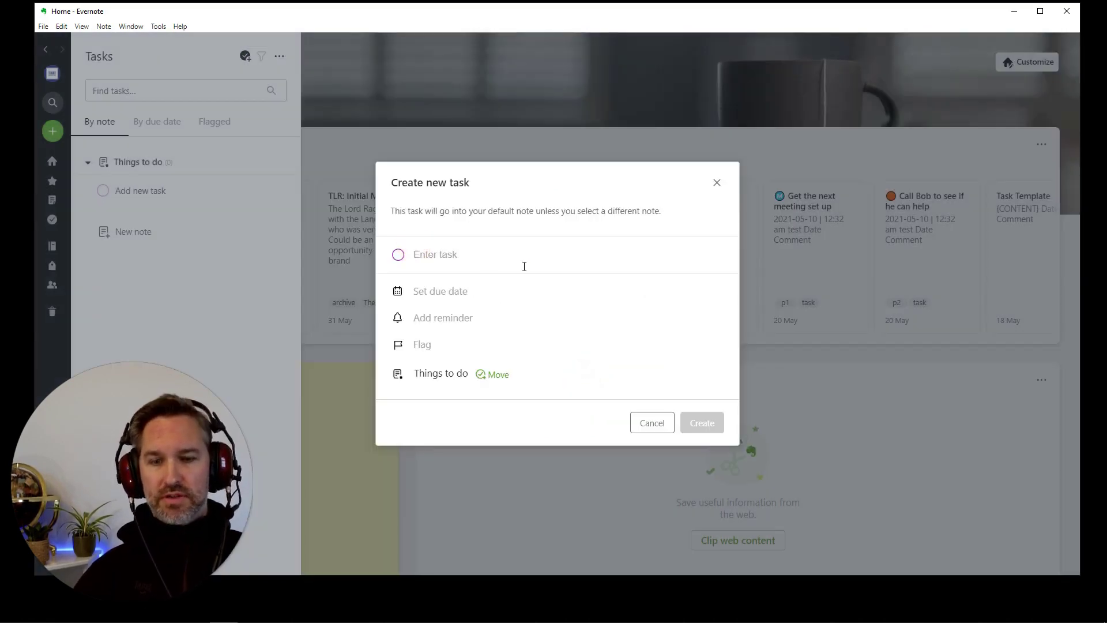
text(Test out EN tasks)
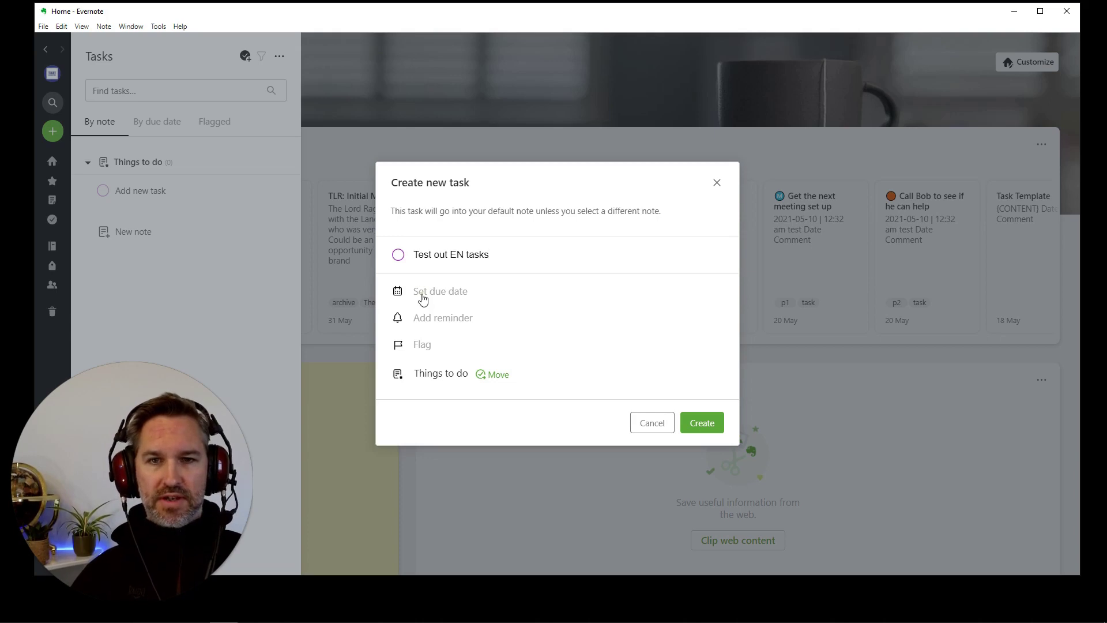
click(421, 295)
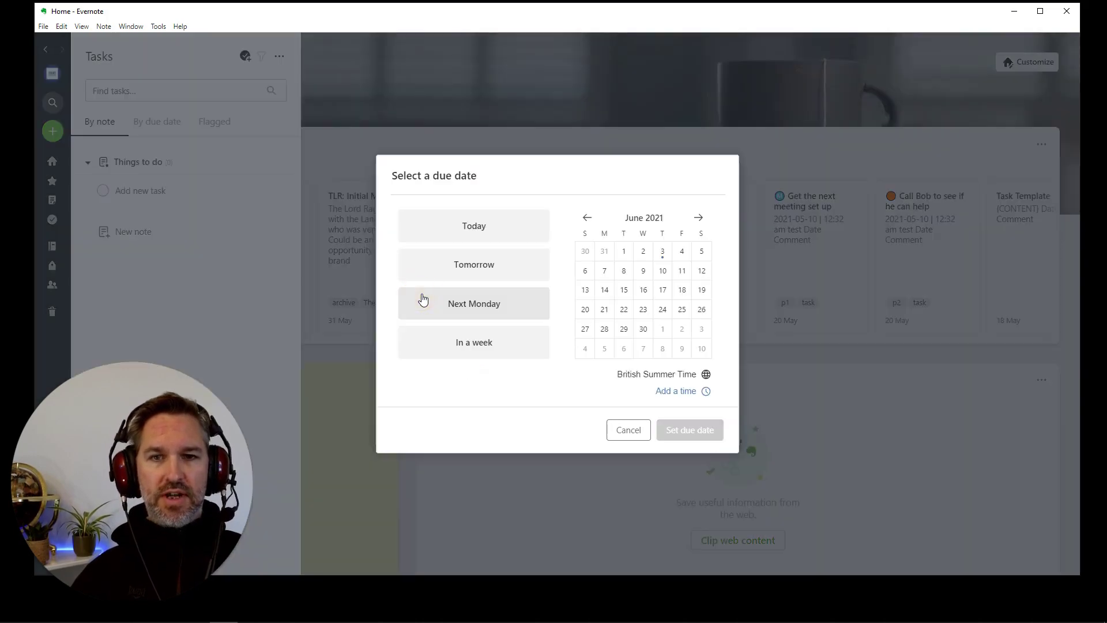
Give the task a due date of 11 June and a reminder on 8 June at 9:00.
click(682, 276)
click(689, 428)
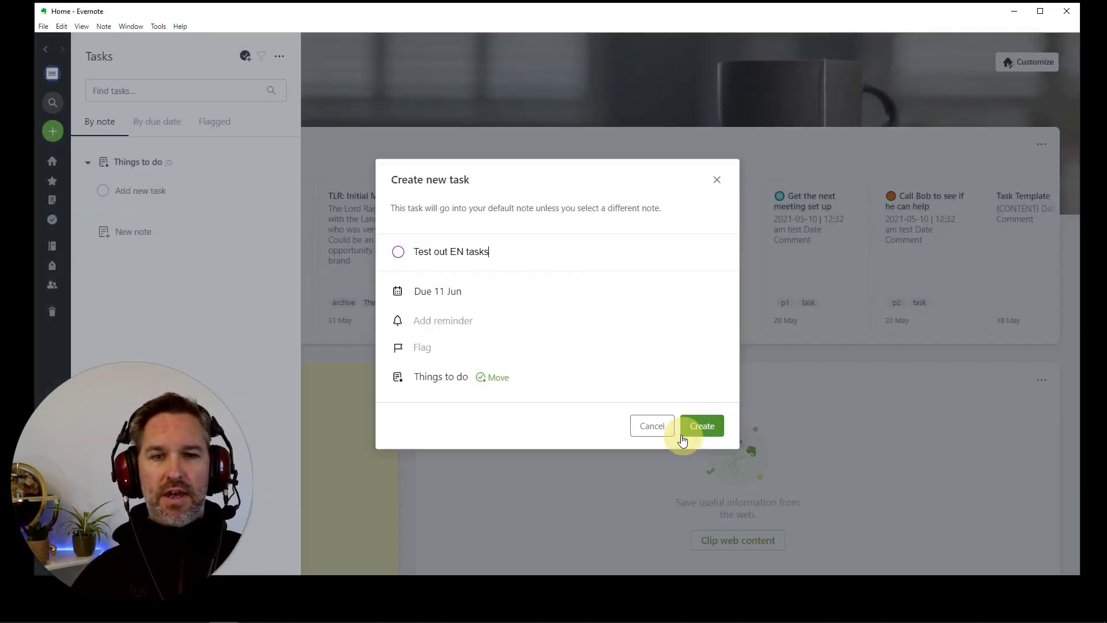
click(441, 328)
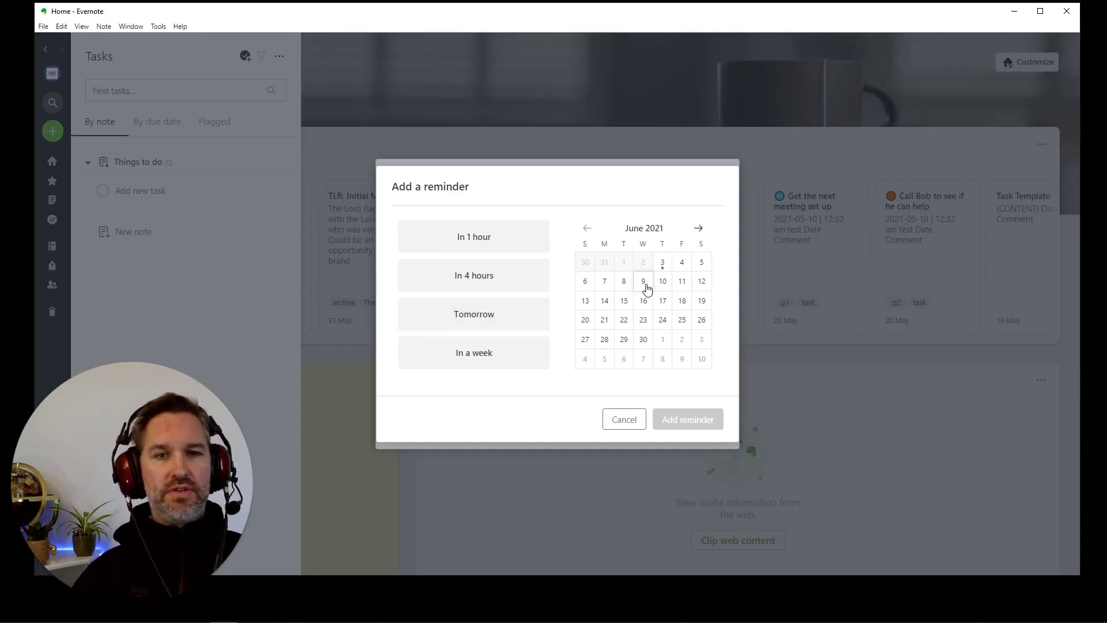
click(624, 283)
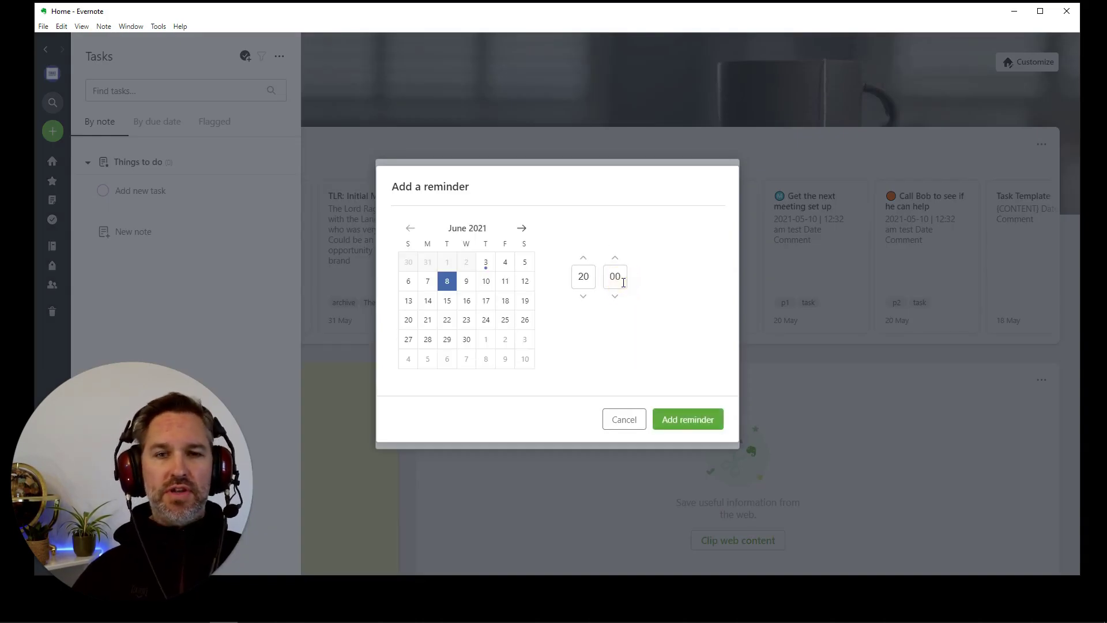
click(584, 259)
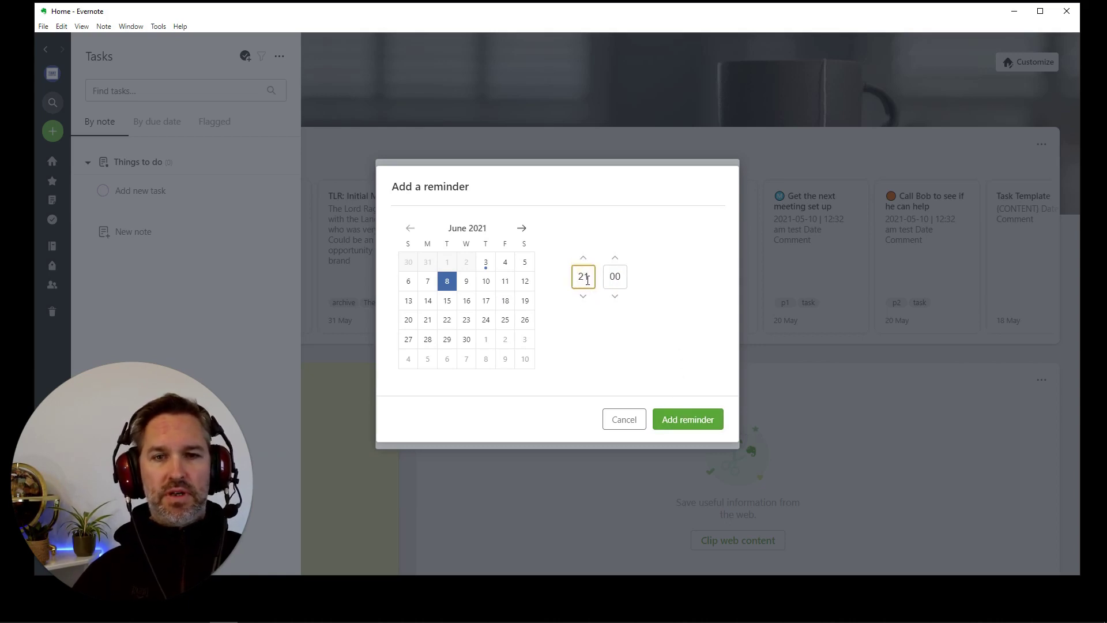
double_click(587, 280)
text(00)
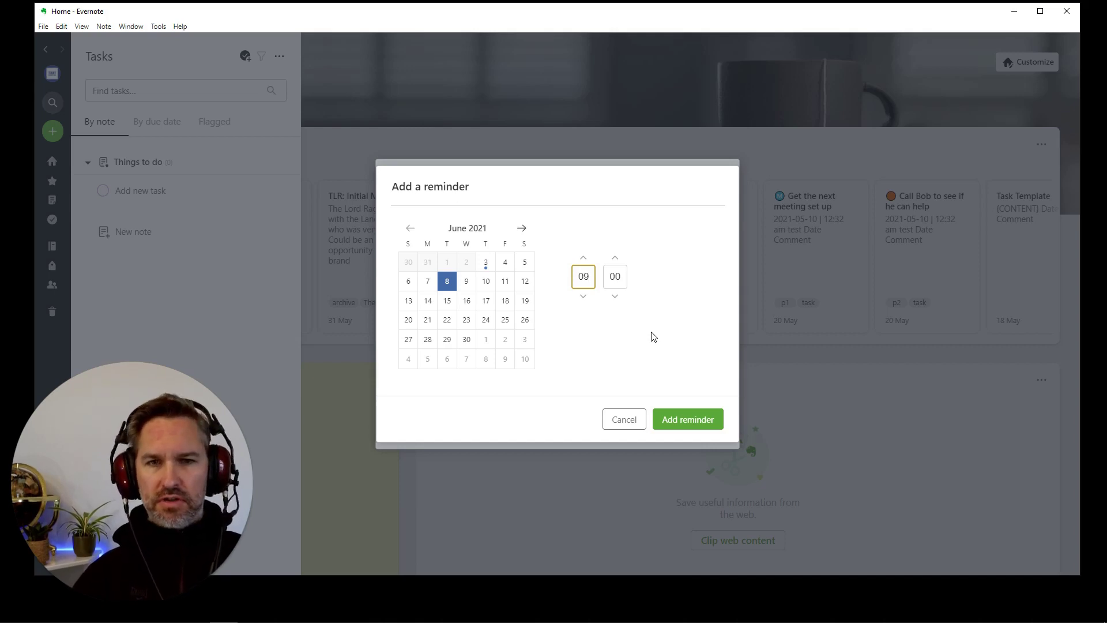
click(699, 431)
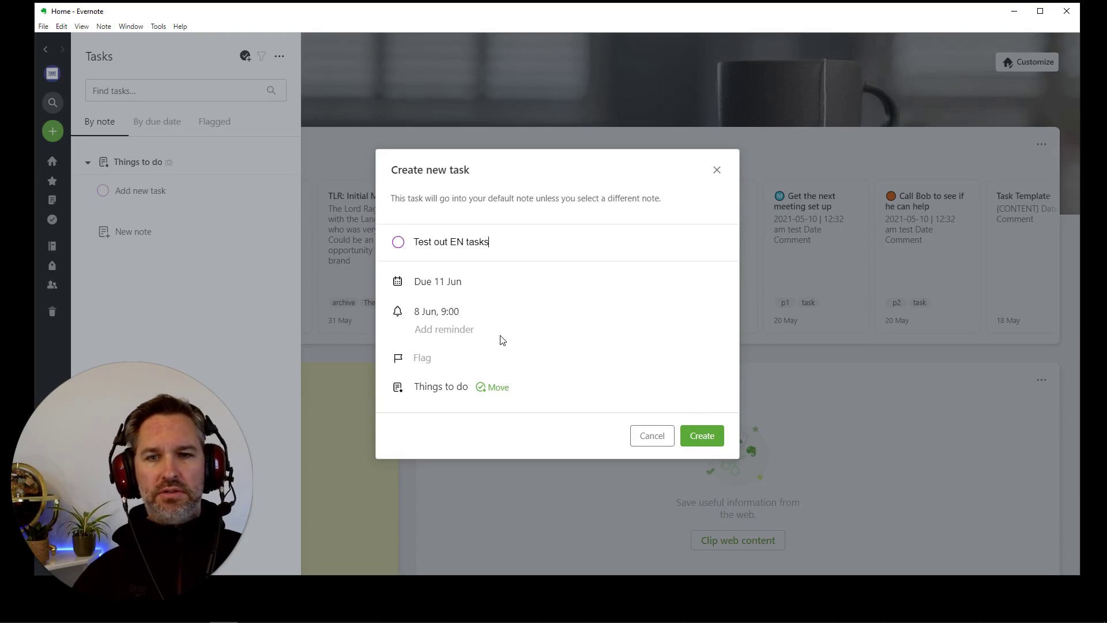
click(427, 362)
Flag the task, leaving the flag switched on.
click(427, 362)
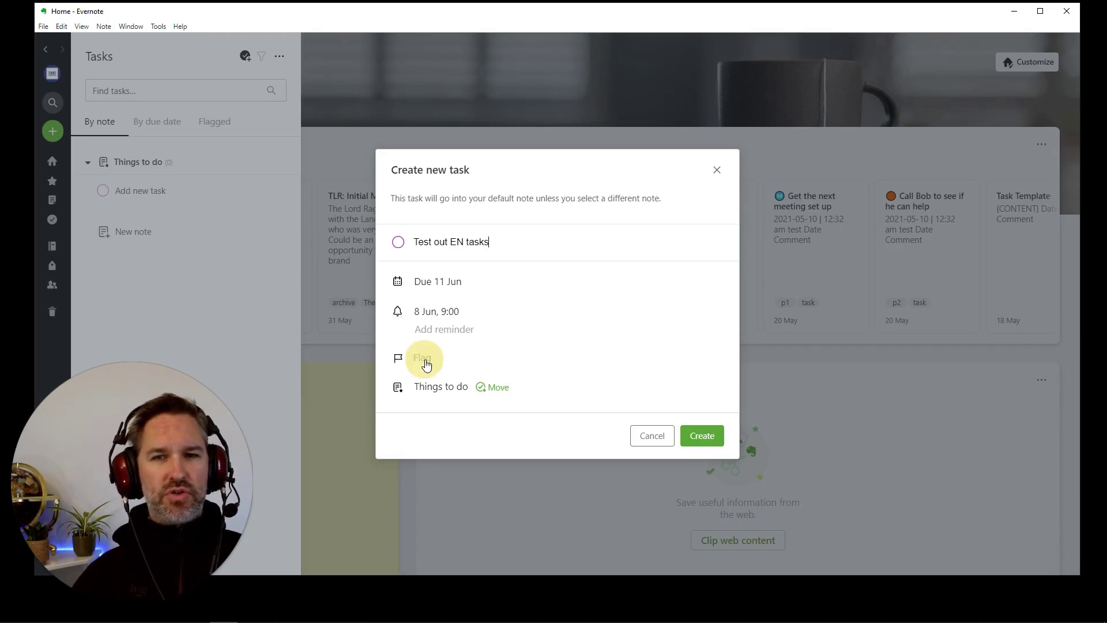
click(427, 362)
click(426, 362)
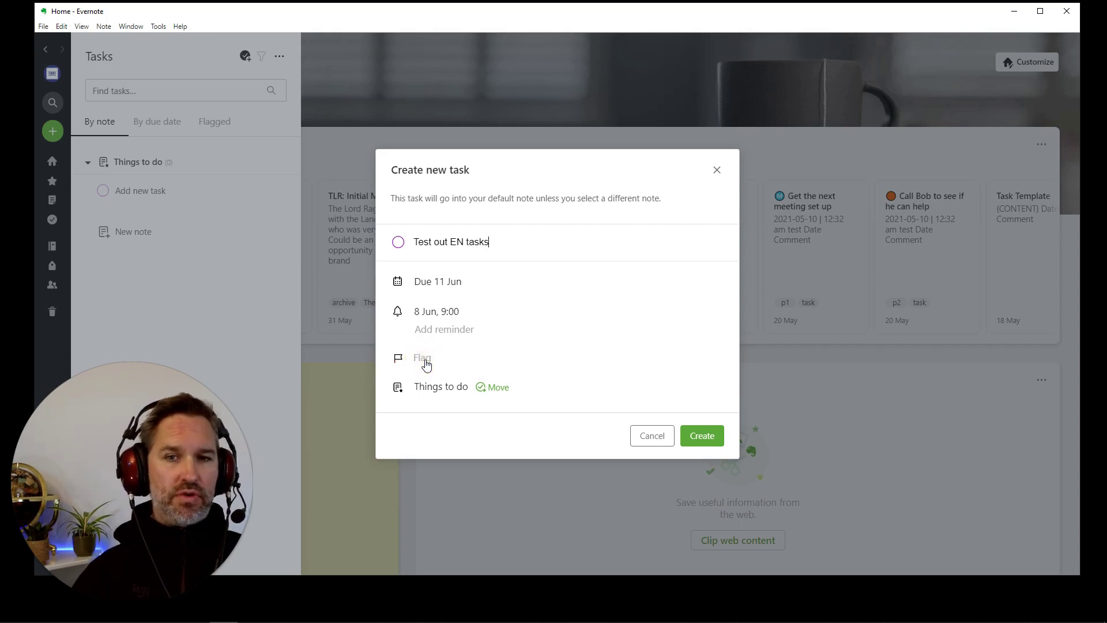
click(427, 362)
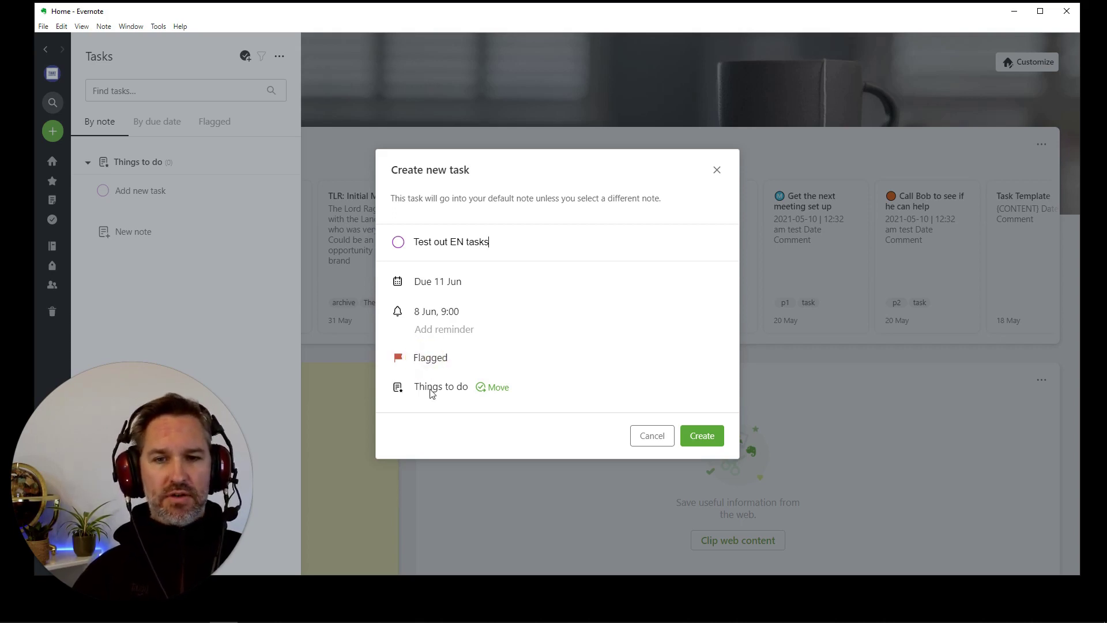
Keep the task in the Things to do note and create it.
click(496, 385)
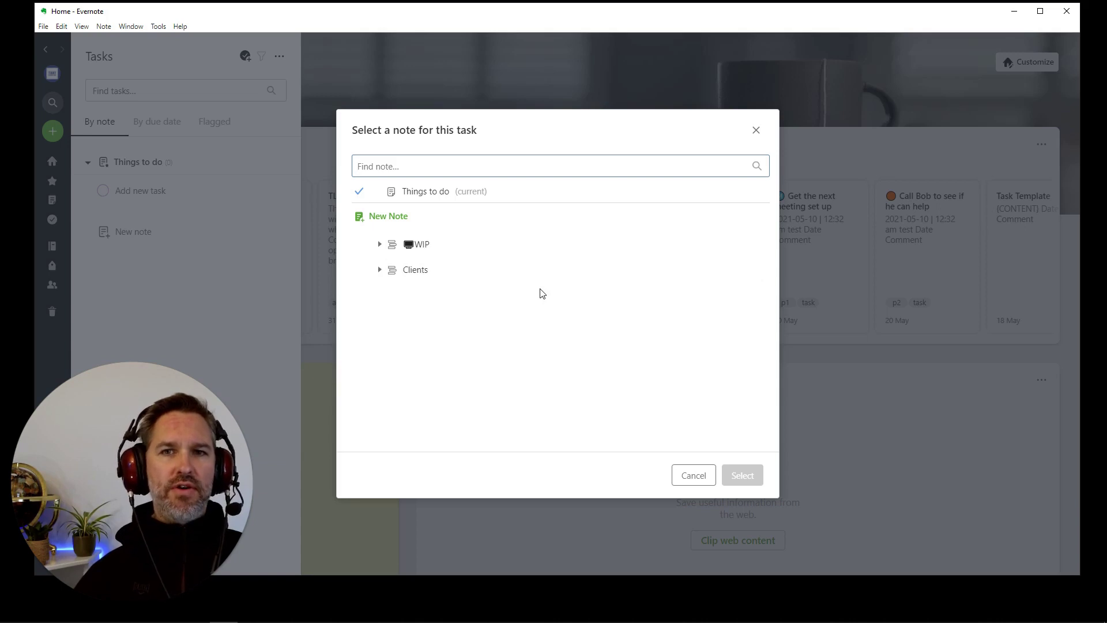
click(414, 194)
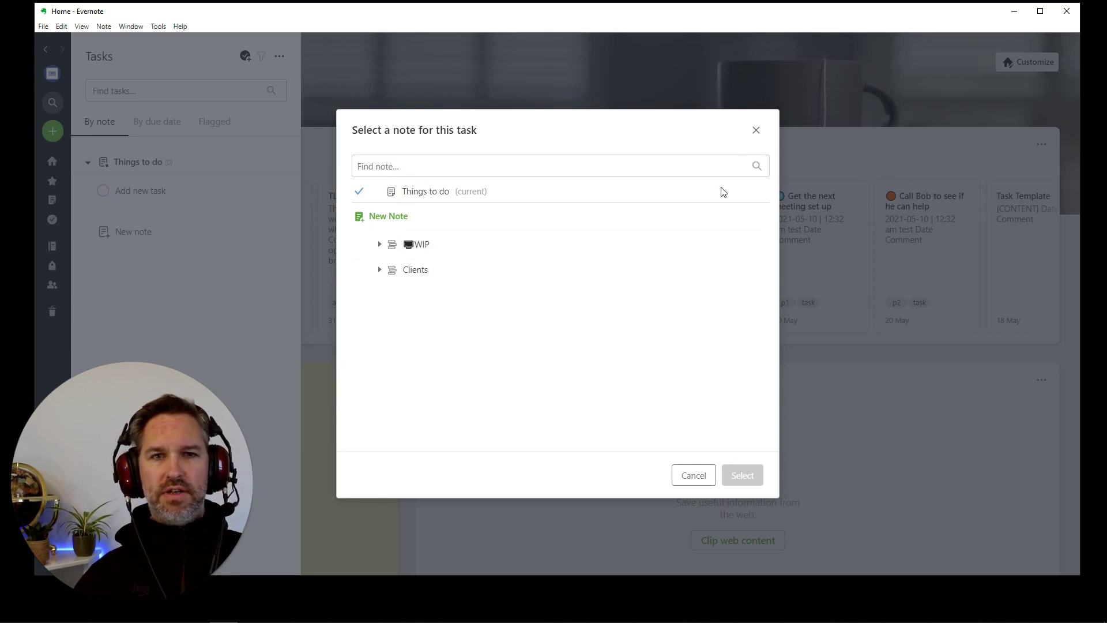
click(756, 131)
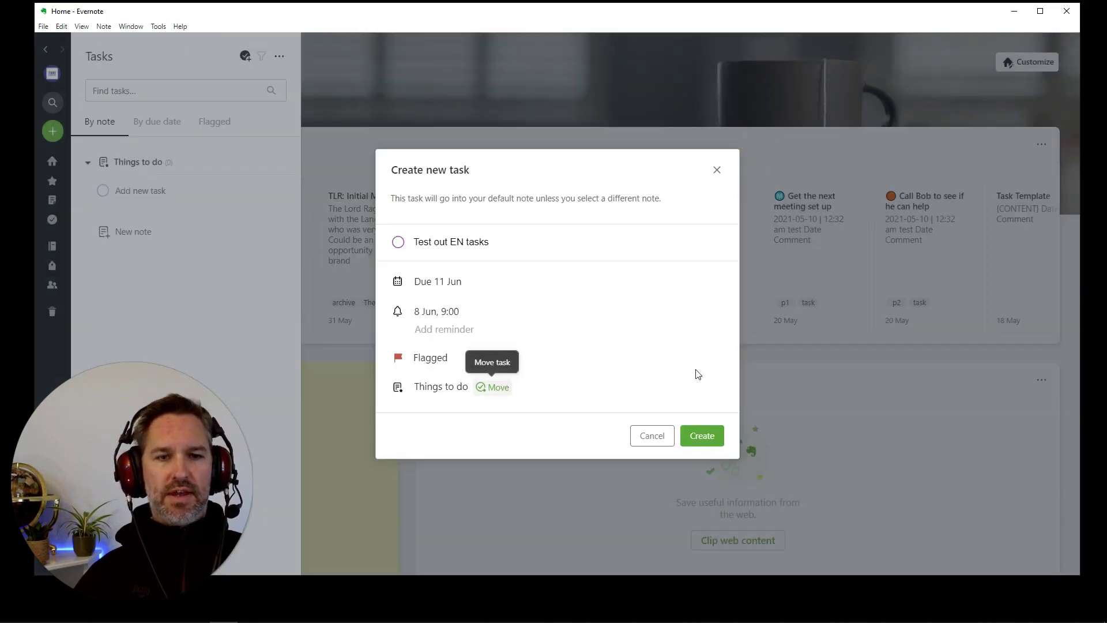
click(706, 436)
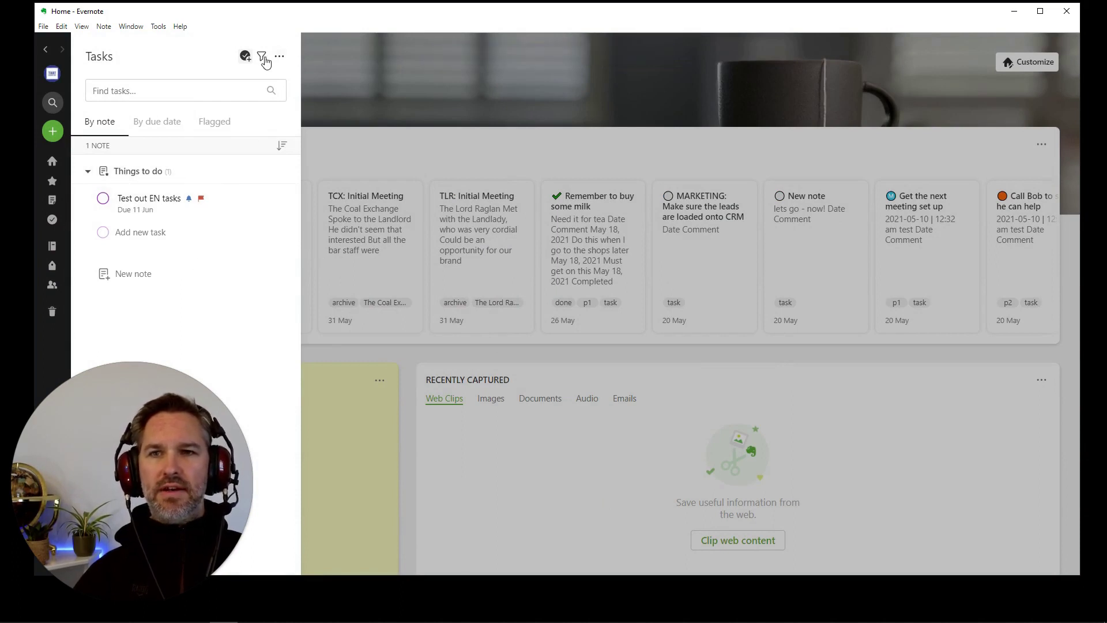
Create a task note named 'Test Task Note' and start adding a task to it.
click(114, 275)
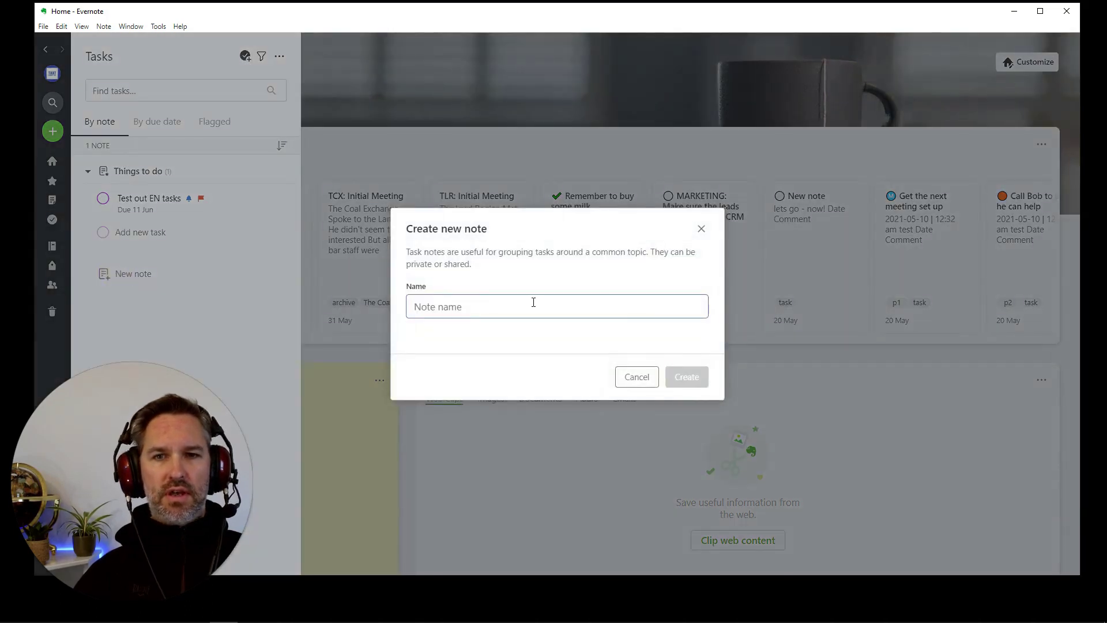
text(Test)
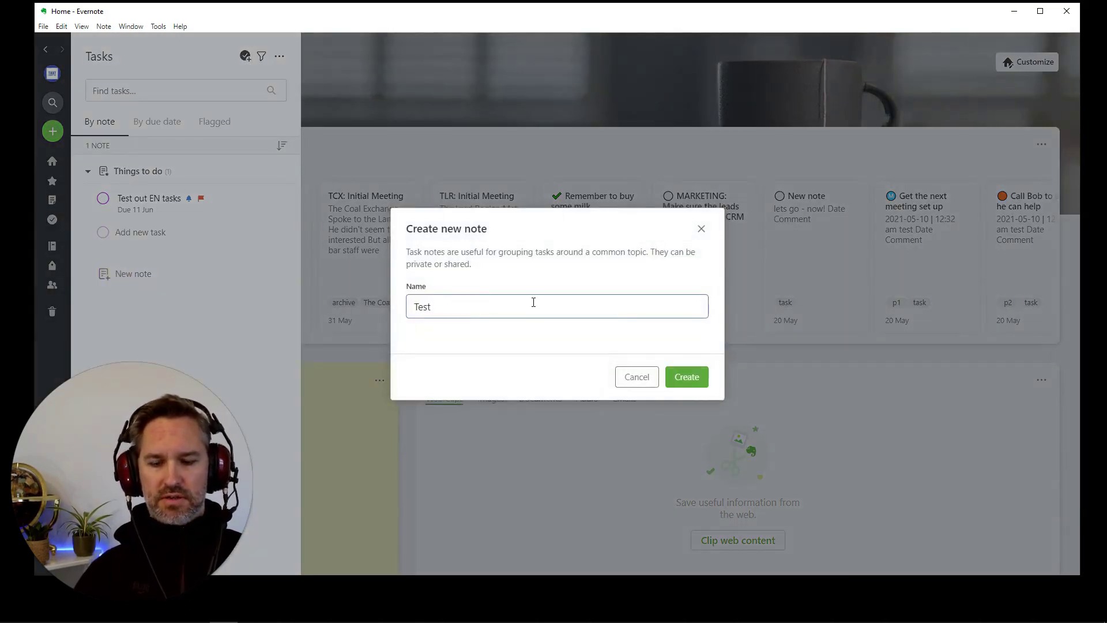
text( Task Note)
key(Return)
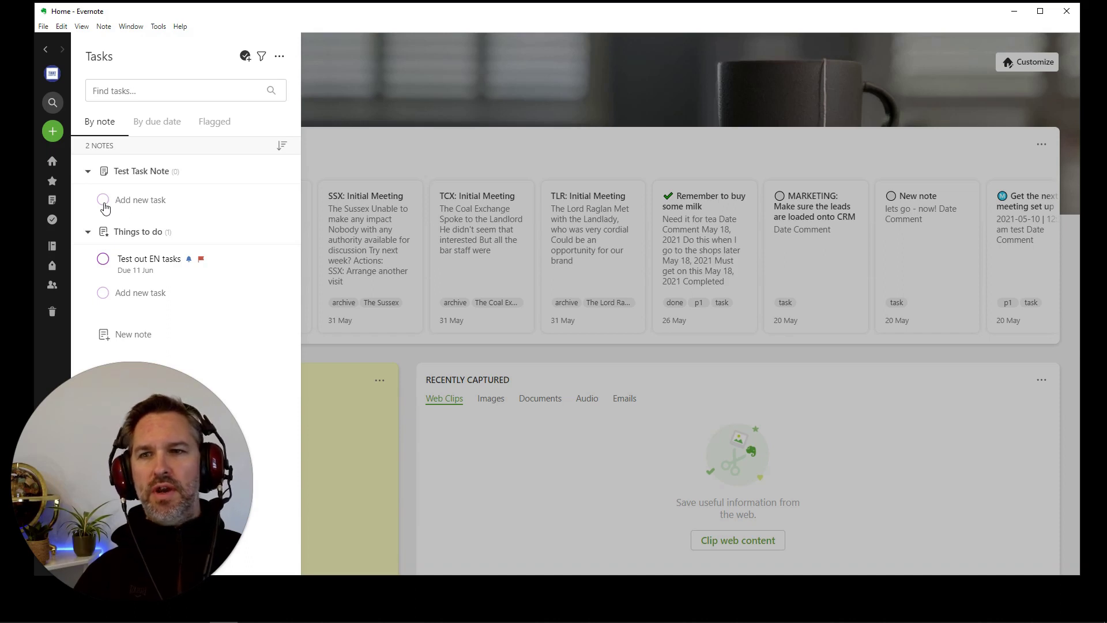
click(121, 199)
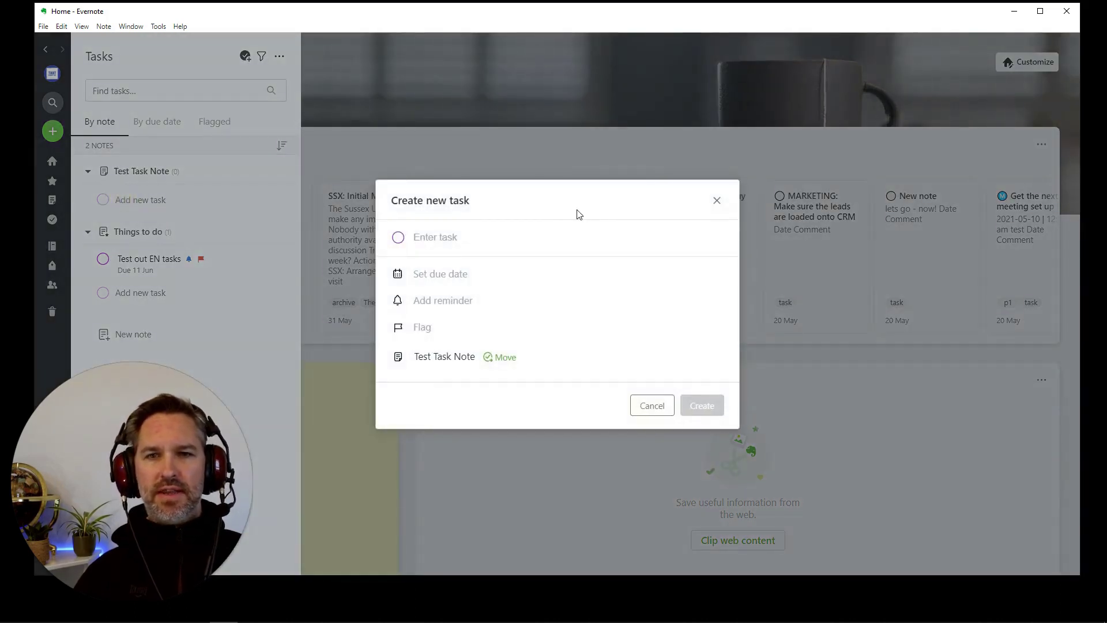
Add the task 'Test task note task' to Test Task Note and return to Home.
text(Test)
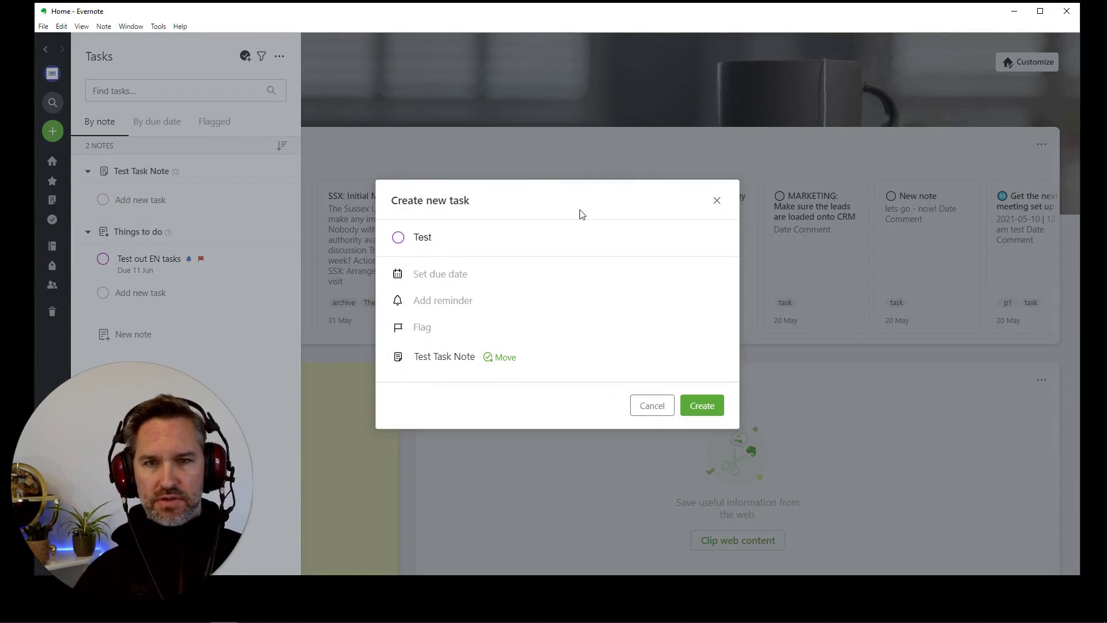
text( task note )
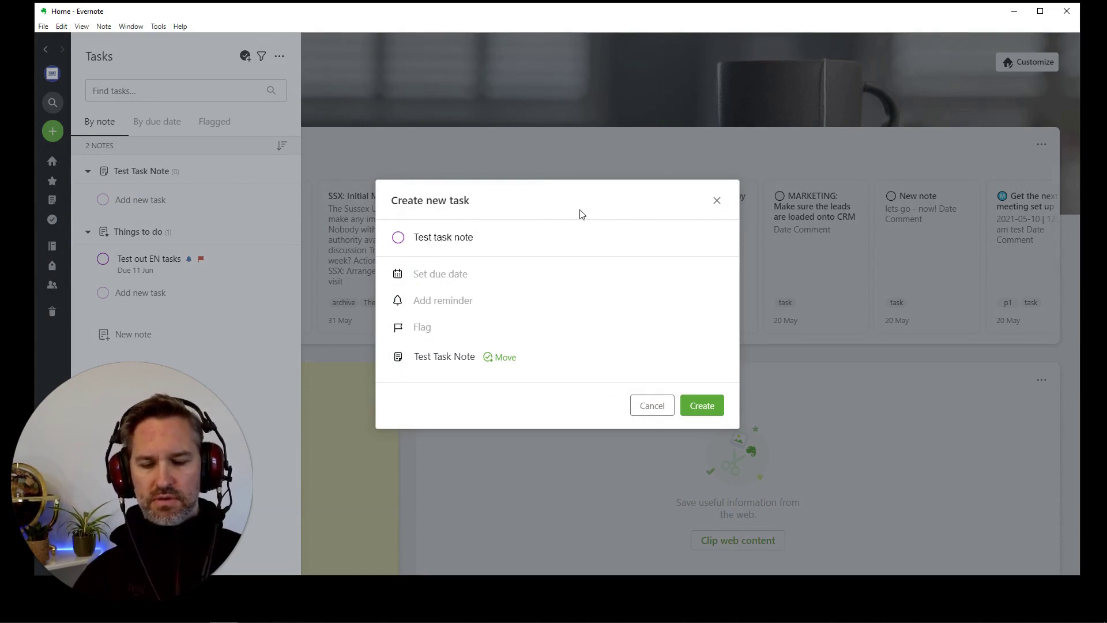
text(task)
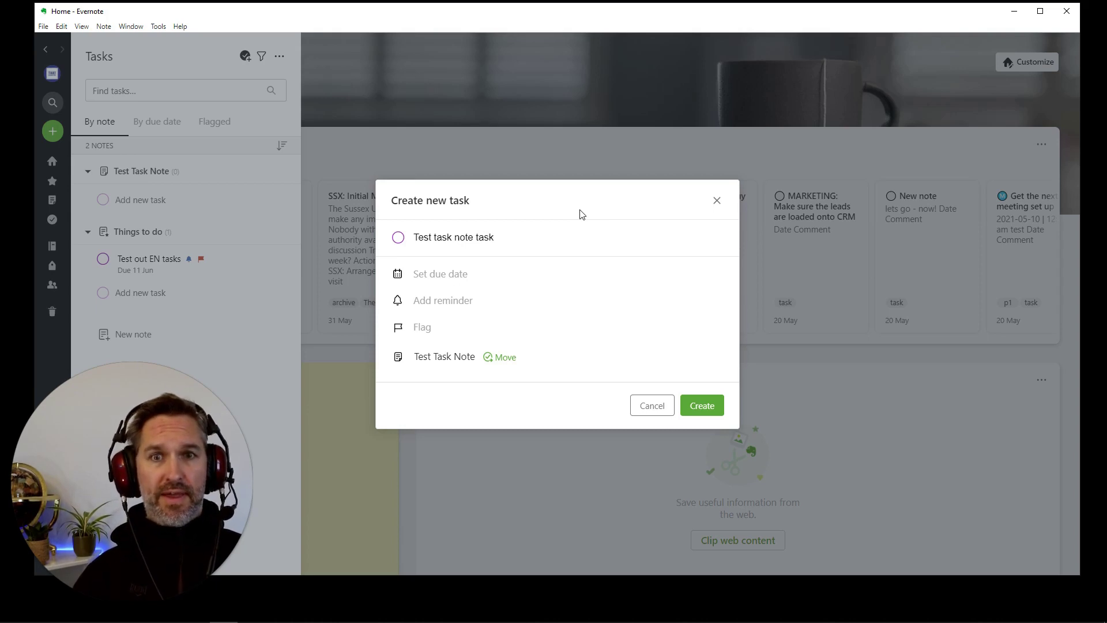
click(693, 407)
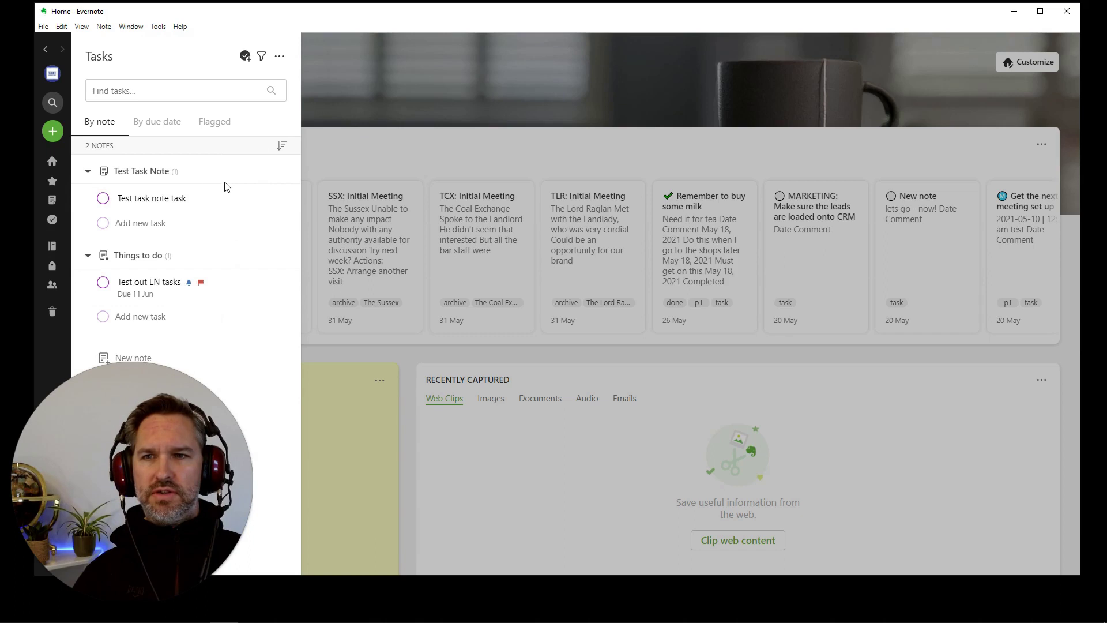
click(337, 136)
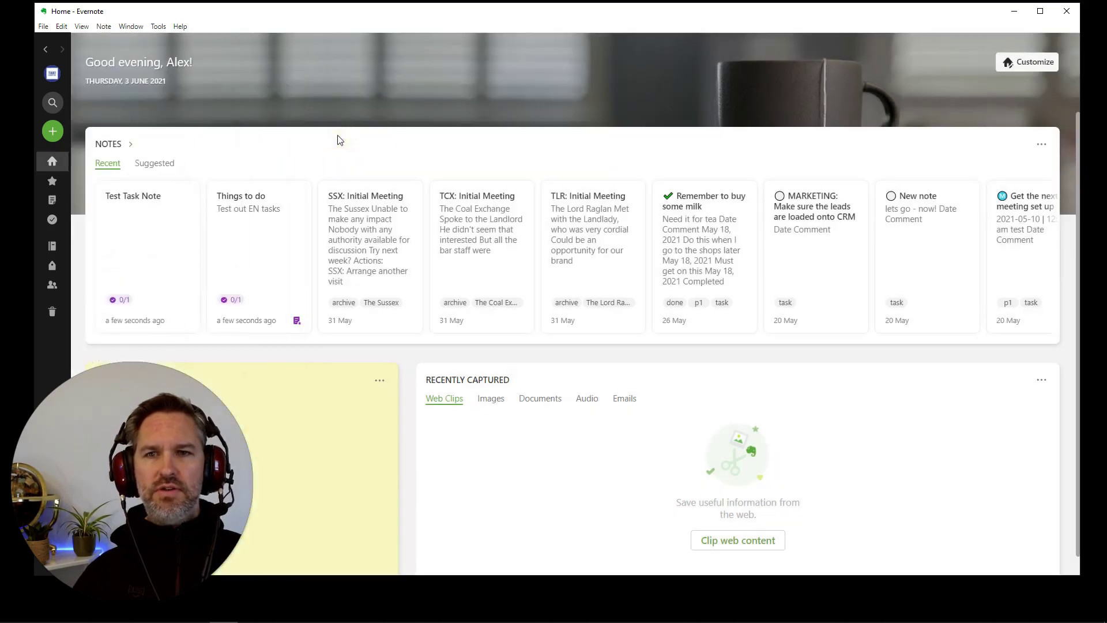
In SSX: Initial Meeting, add tasks 'How will this display in master task view' and 'Here is another task', then 'Back to normal' text.
click(362, 225)
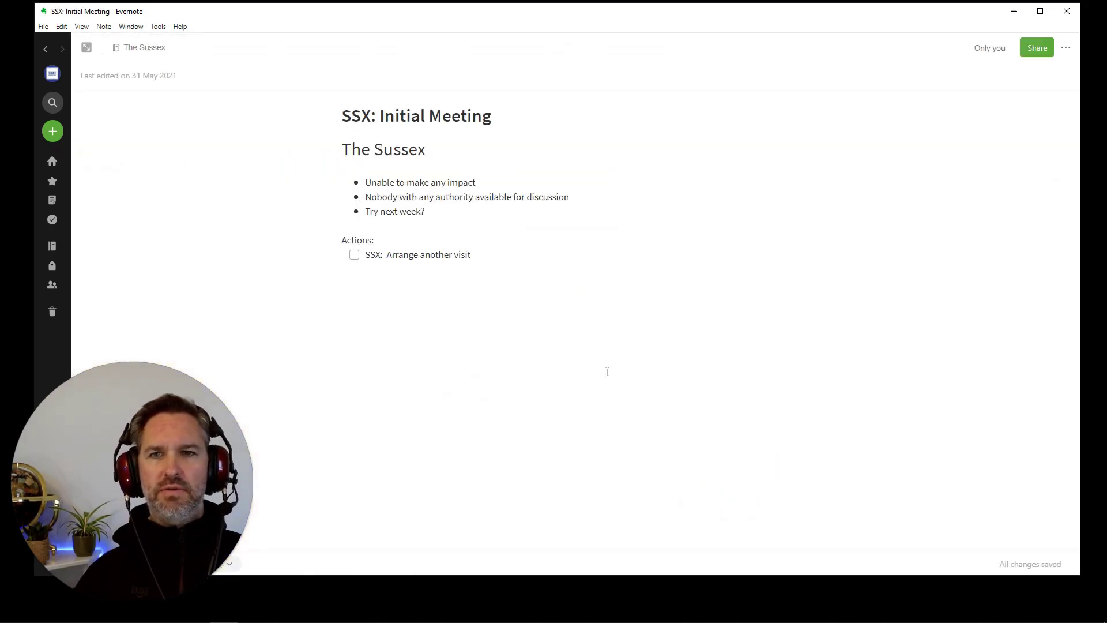
click(494, 262)
key(Return)
key(Return)
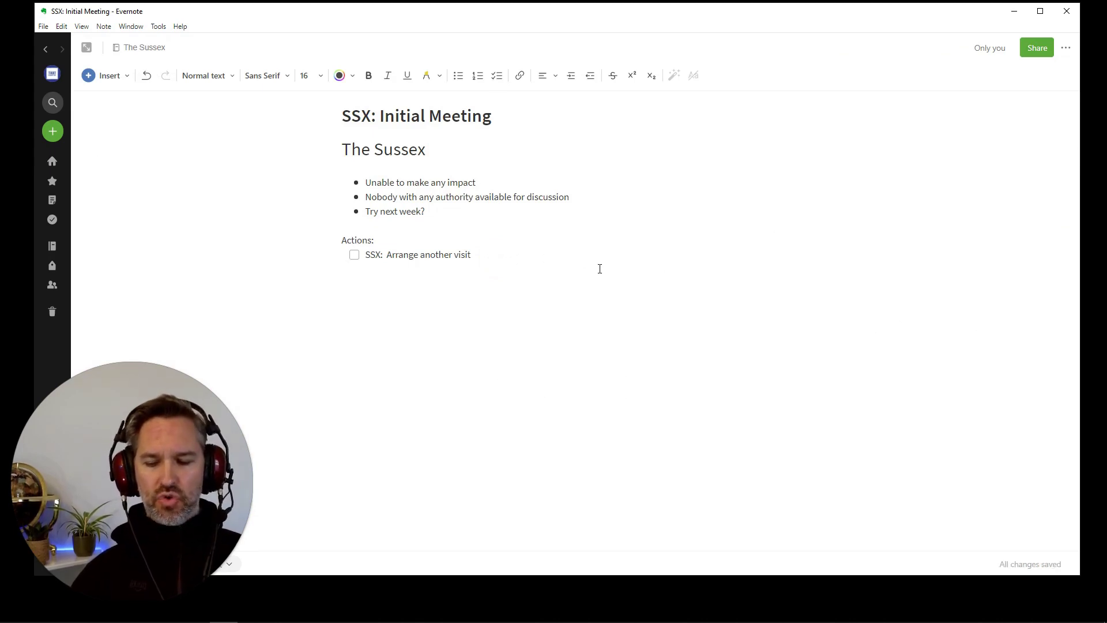
key(ctrl+shift+t)
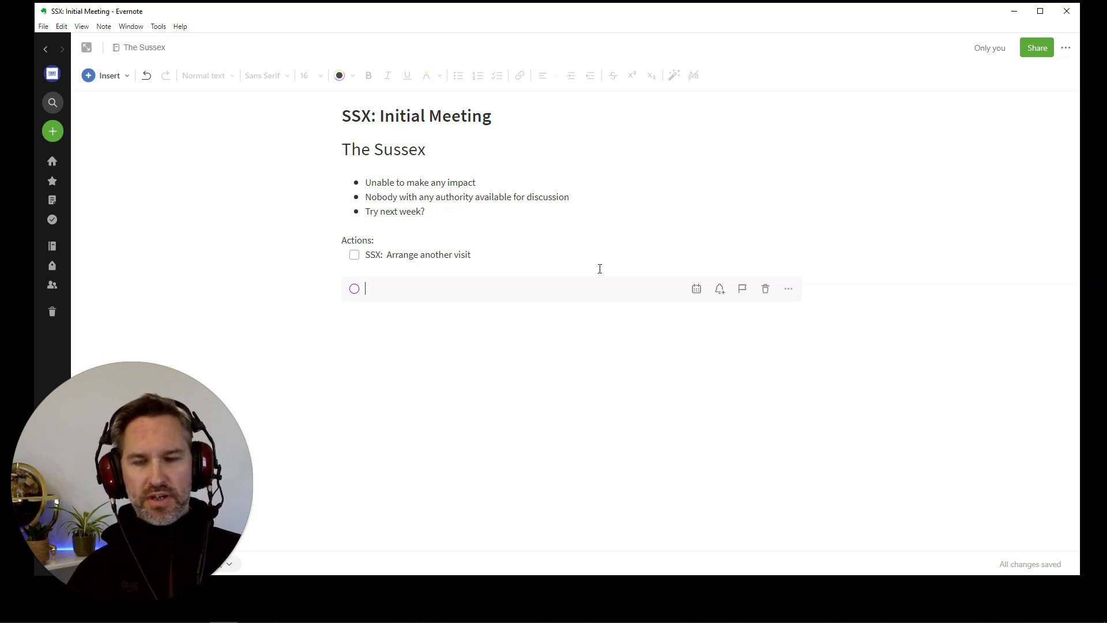
text(How will this)
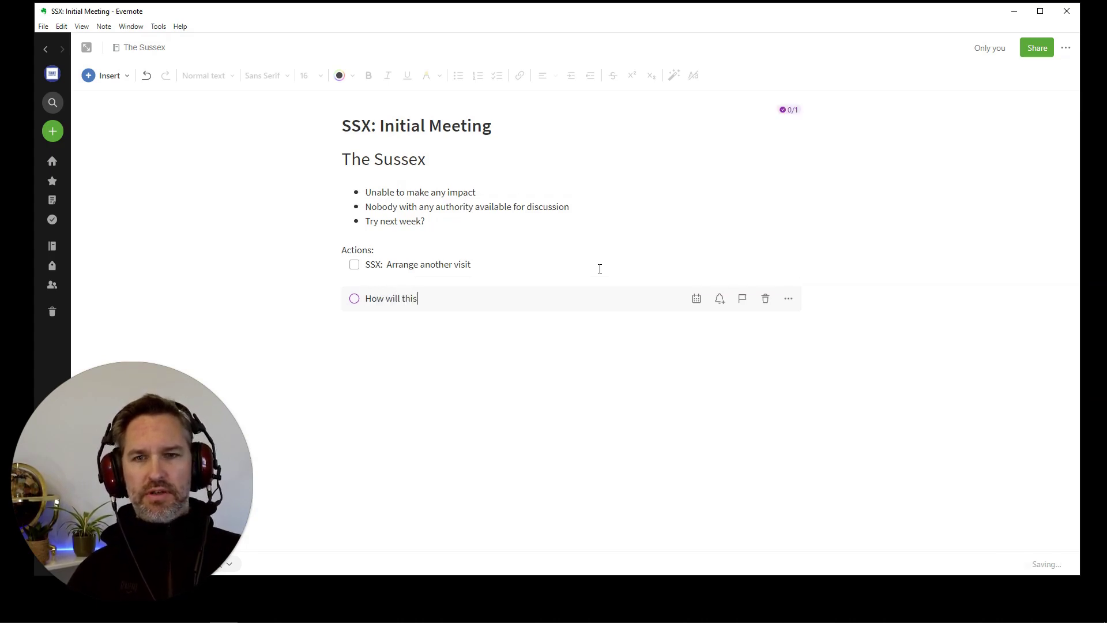
text( display in)
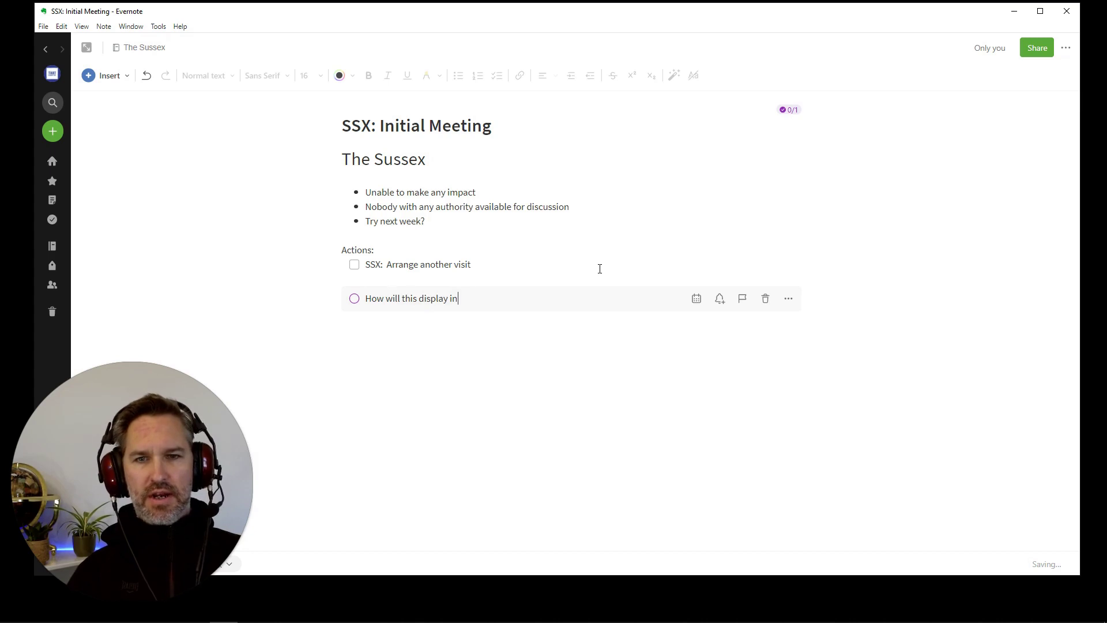
text( master task)
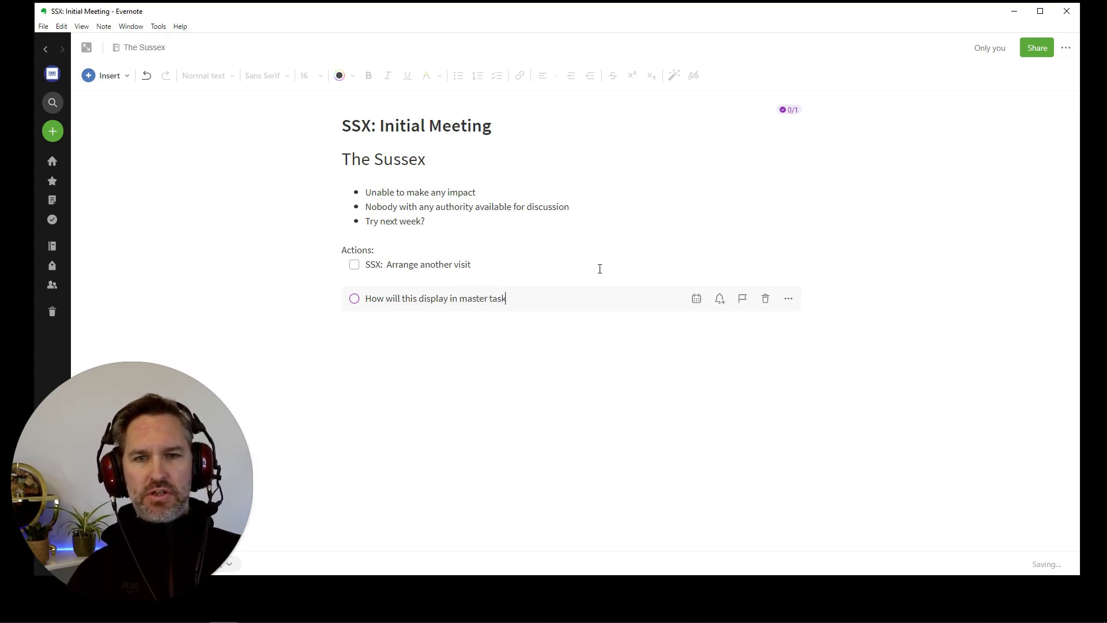
text( view)
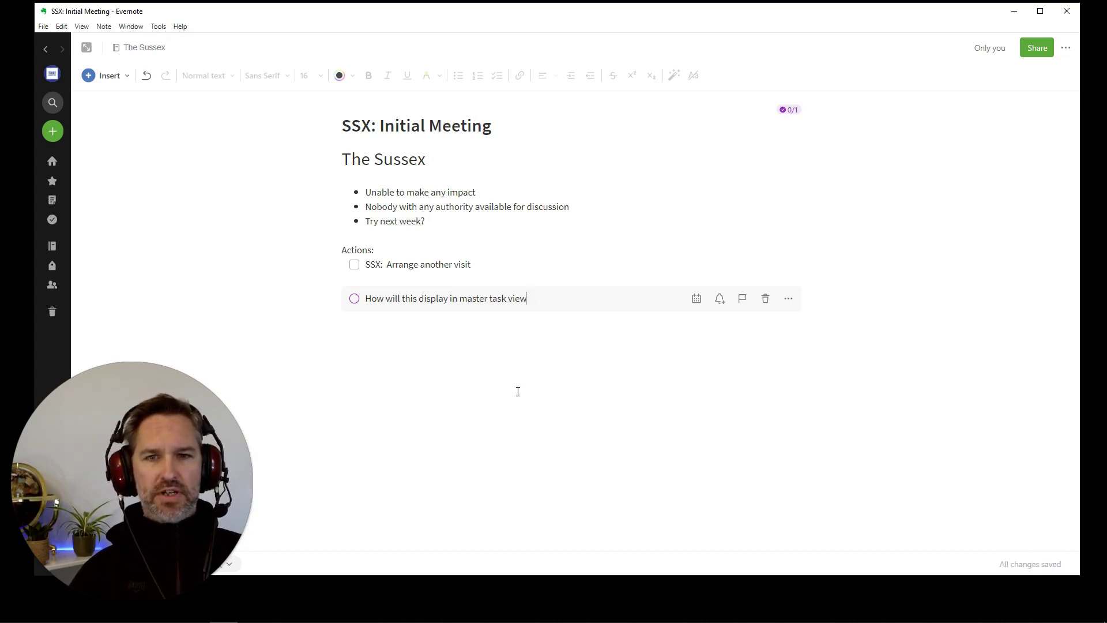
key(Return)
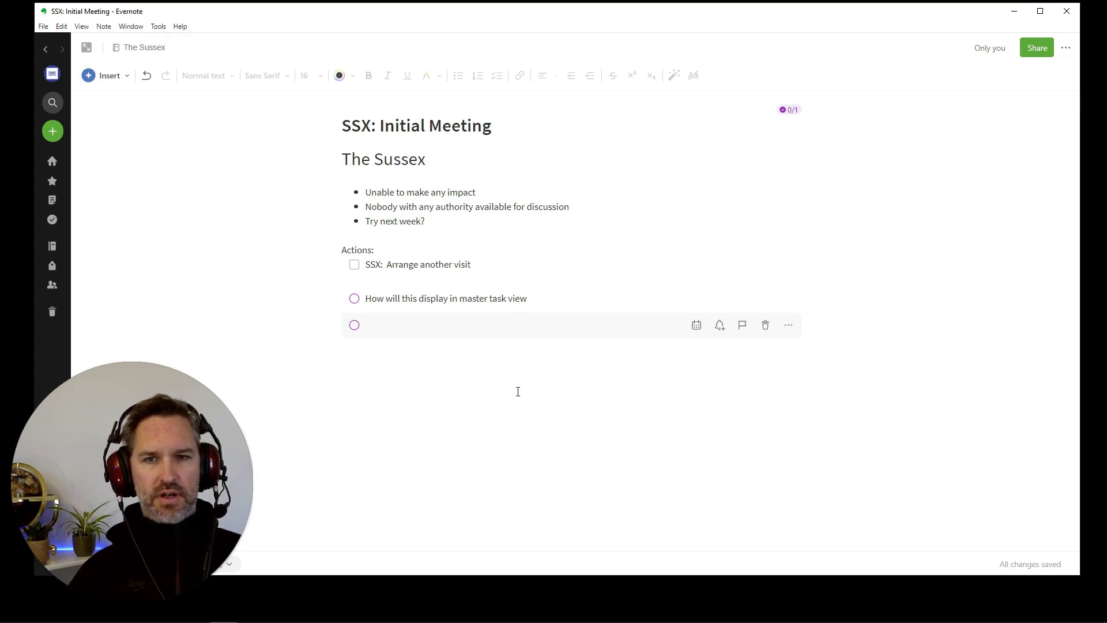
text(Here)
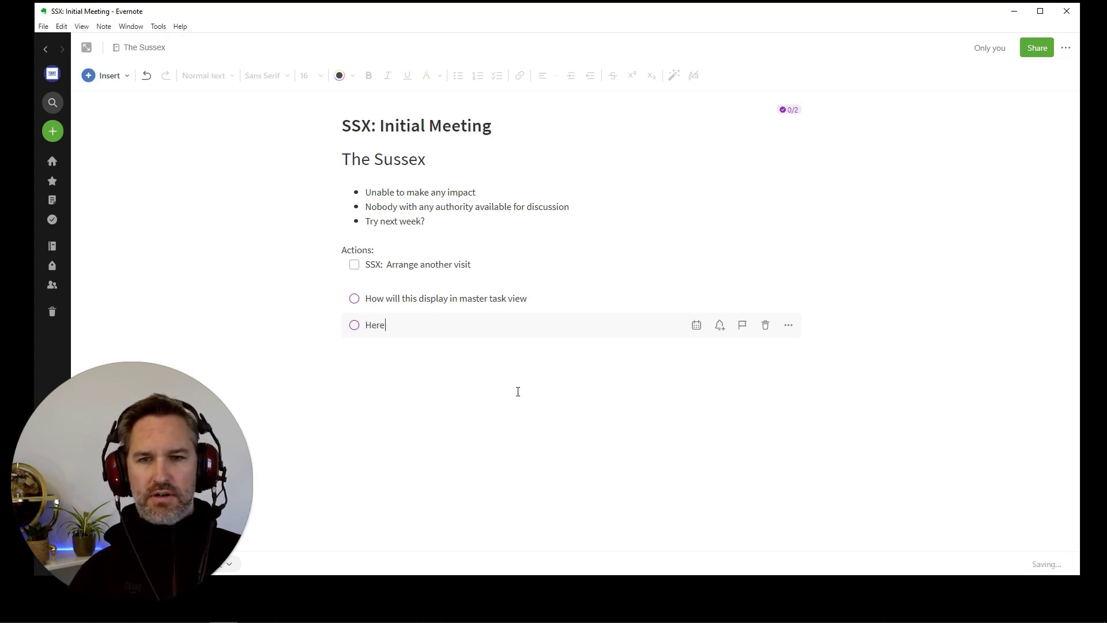
text( is another task)
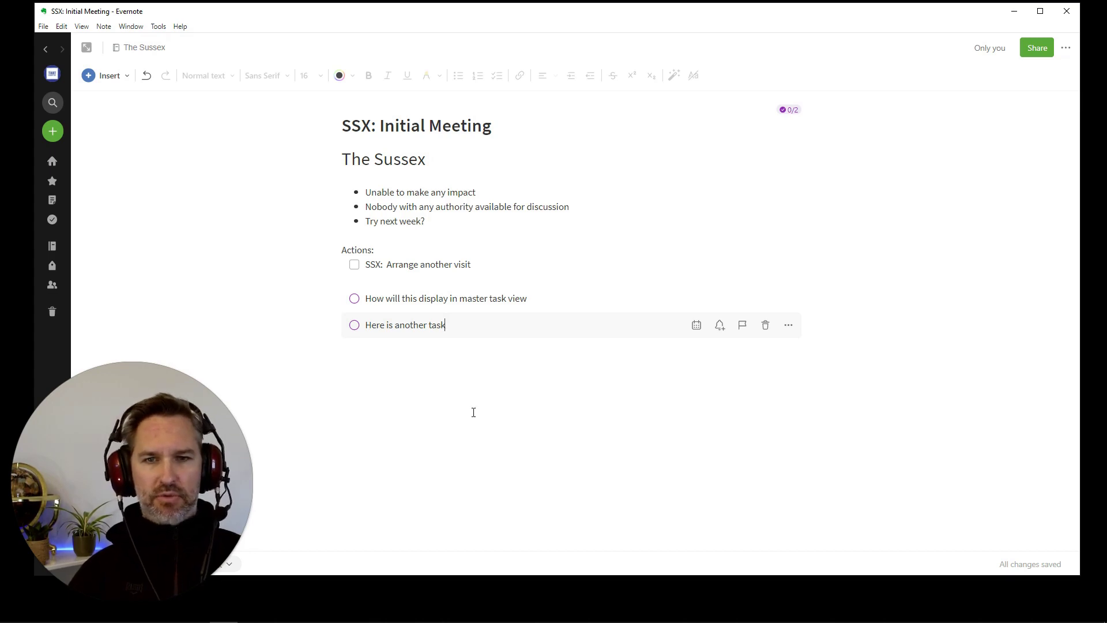
click(369, 366)
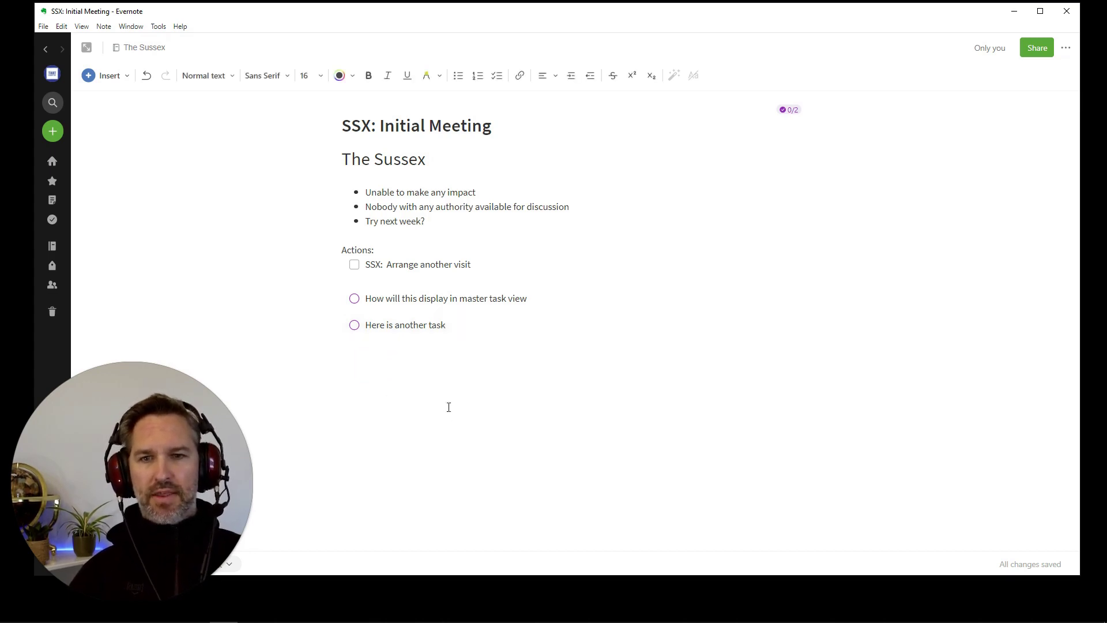
text(Back to)
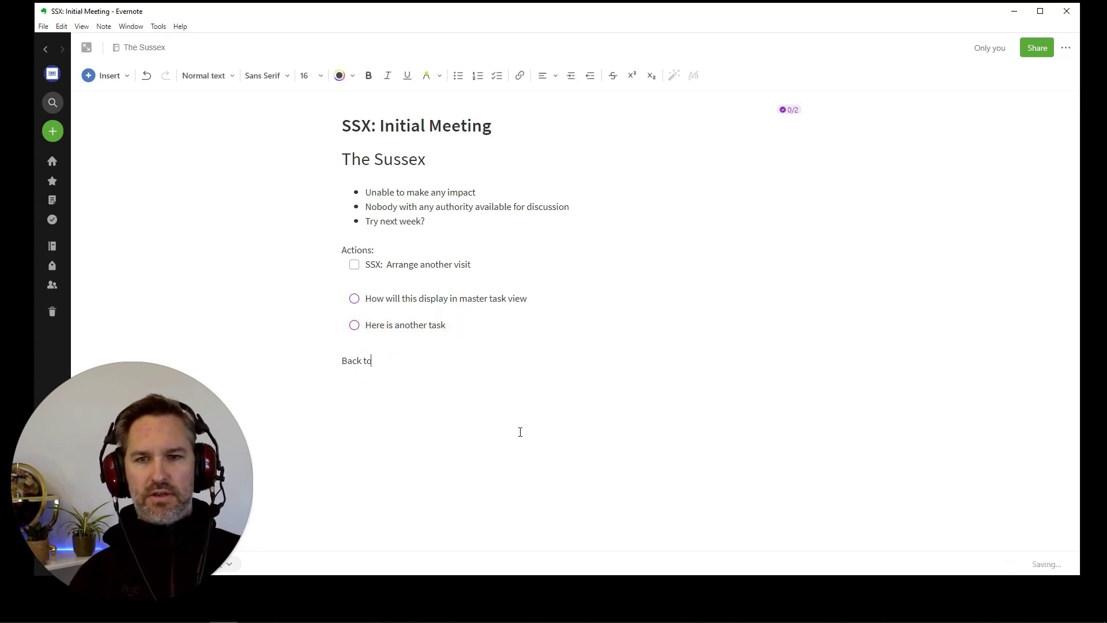
text( normal)
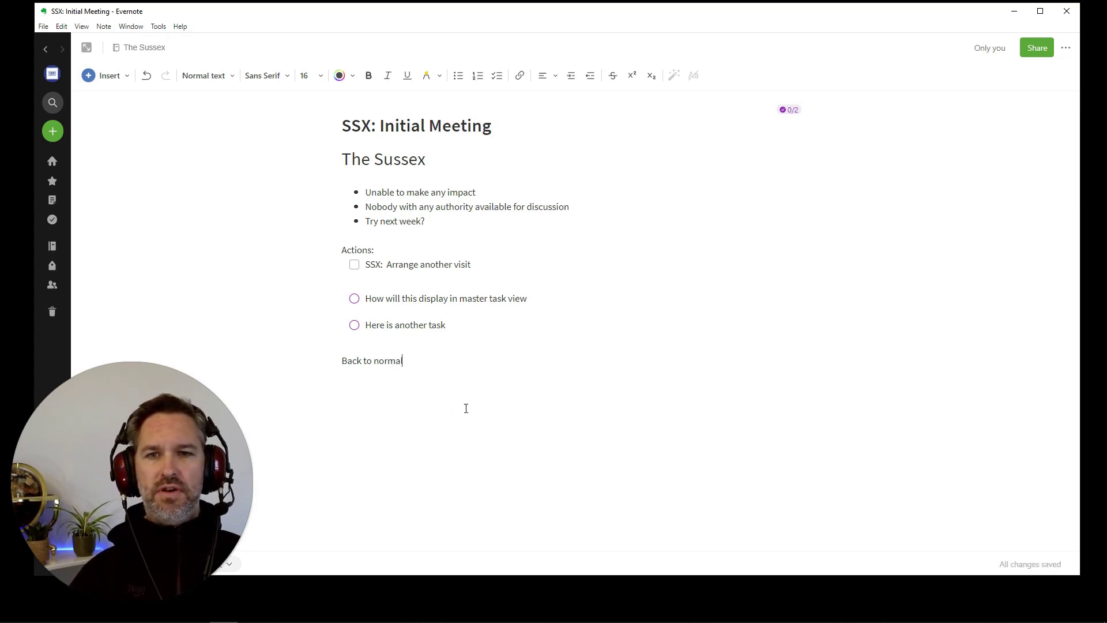
Open the all-notes Tasks list and tick off 'How will this display in master task view'.
click(52, 221)
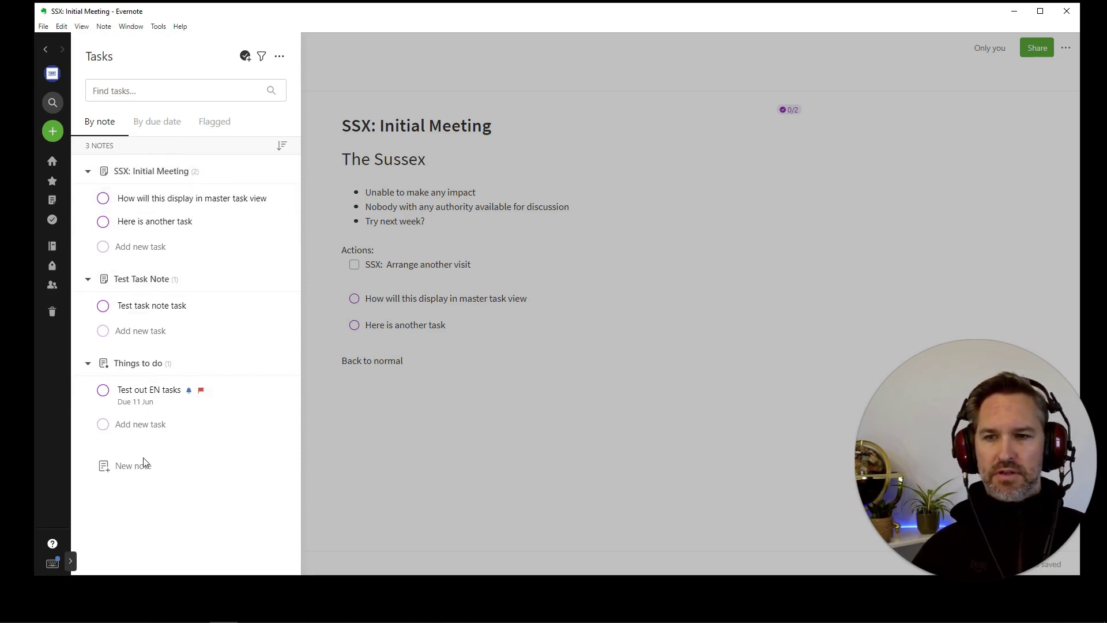
click(103, 199)
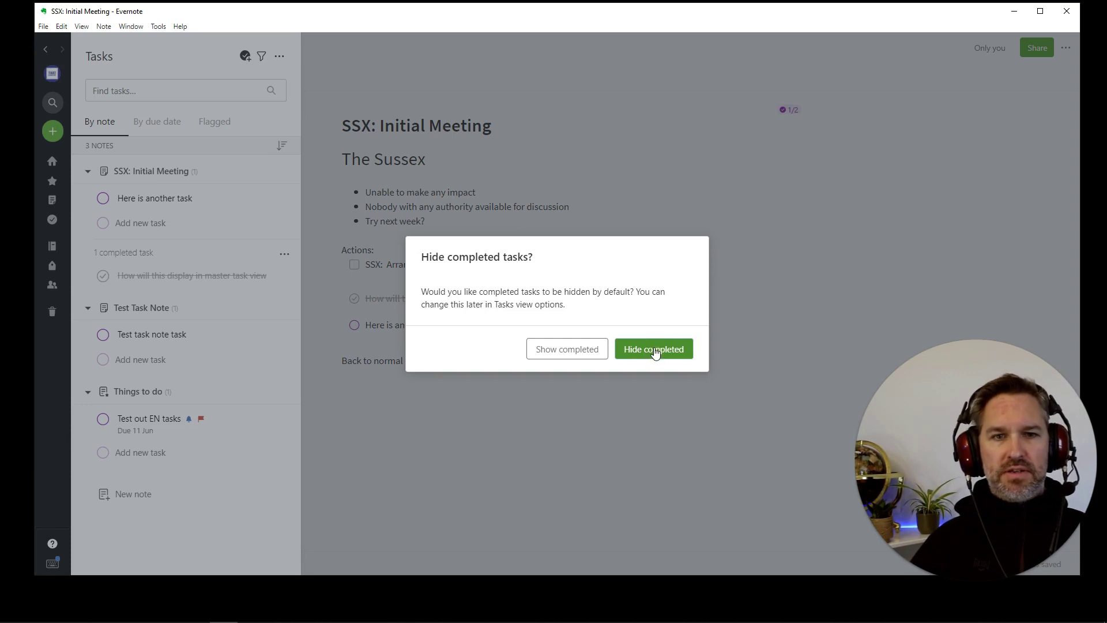
Choose Hide completed, then tick off 'Here is another task', 'Test task note task' and 'Test out EN tasks'.
click(655, 351)
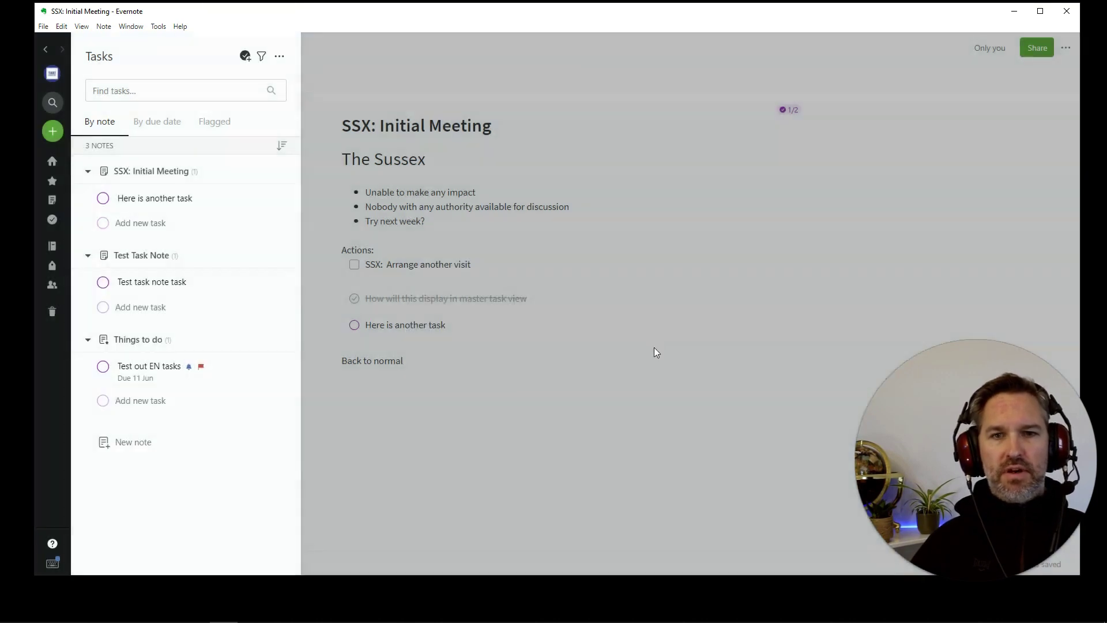
click(104, 198)
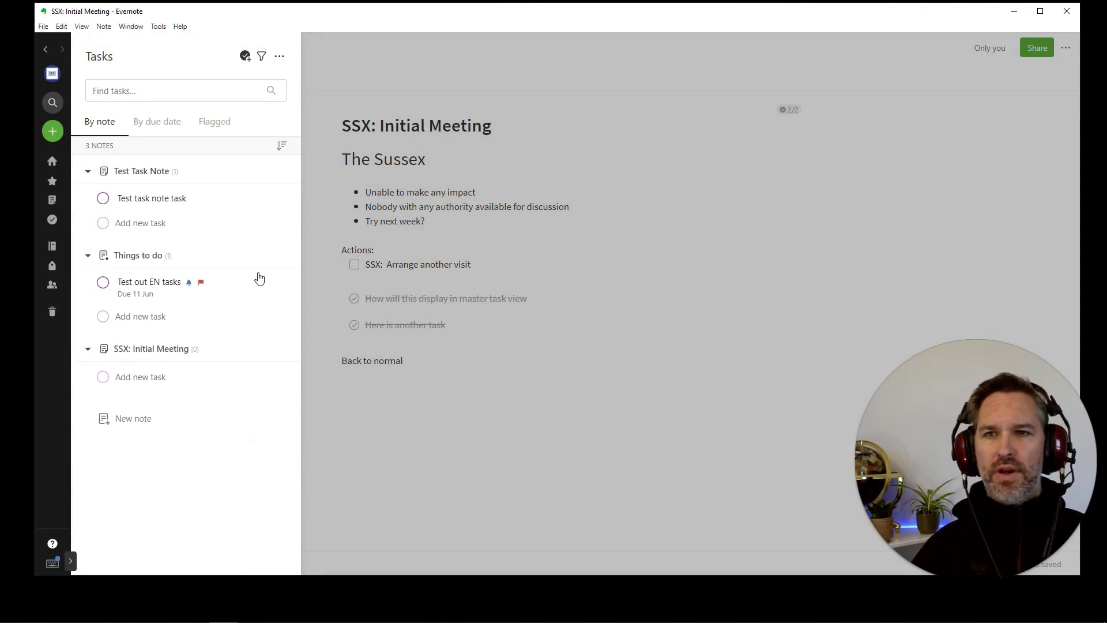
click(103, 198)
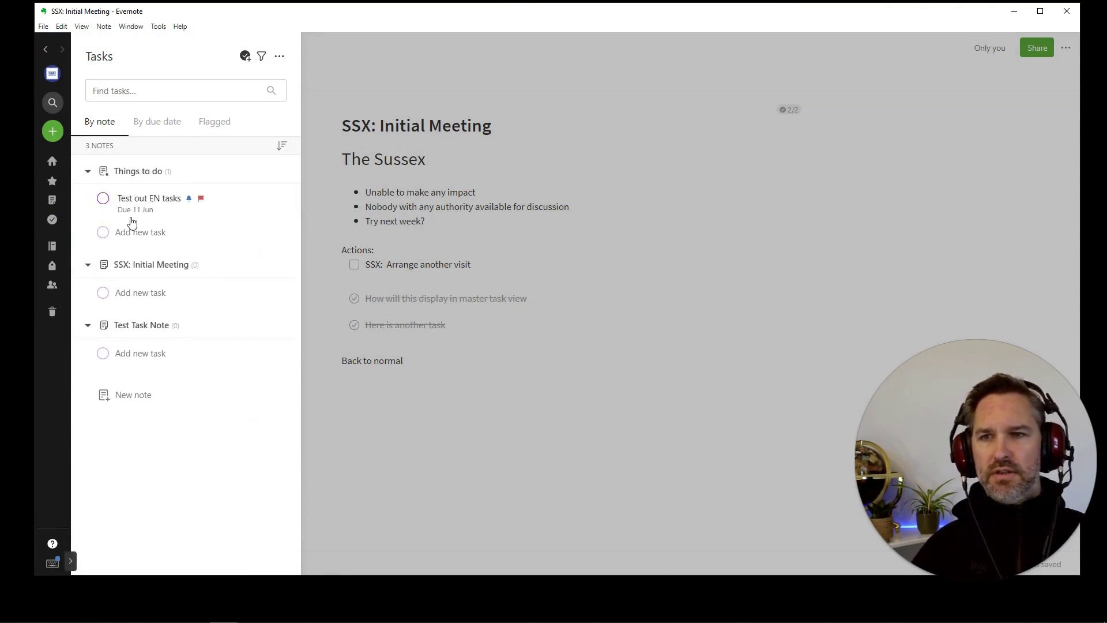
click(104, 201)
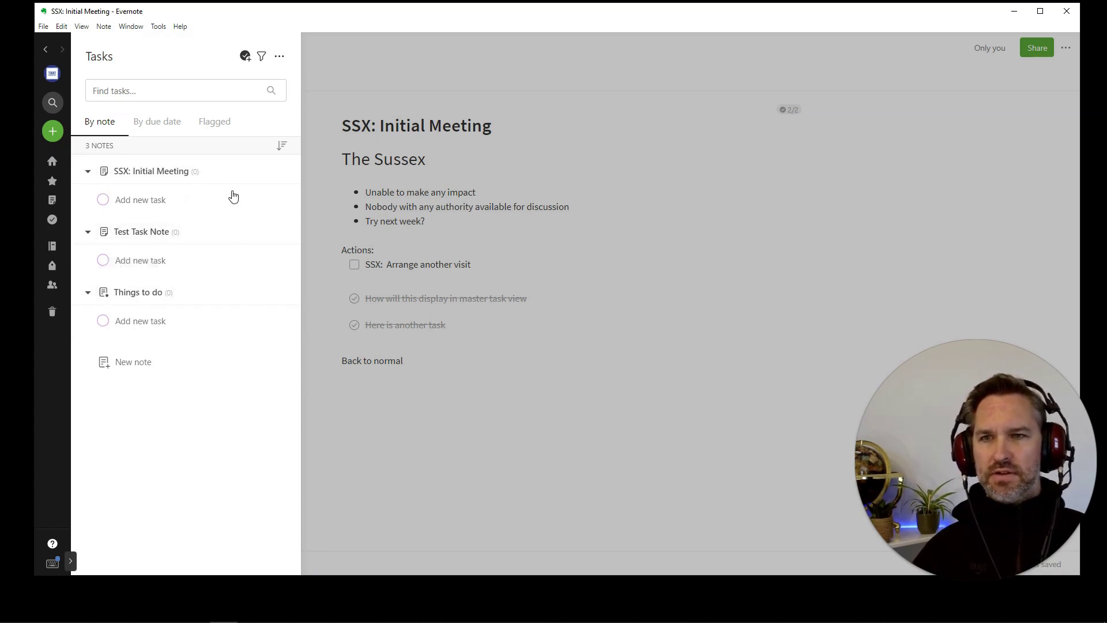
click(88, 172)
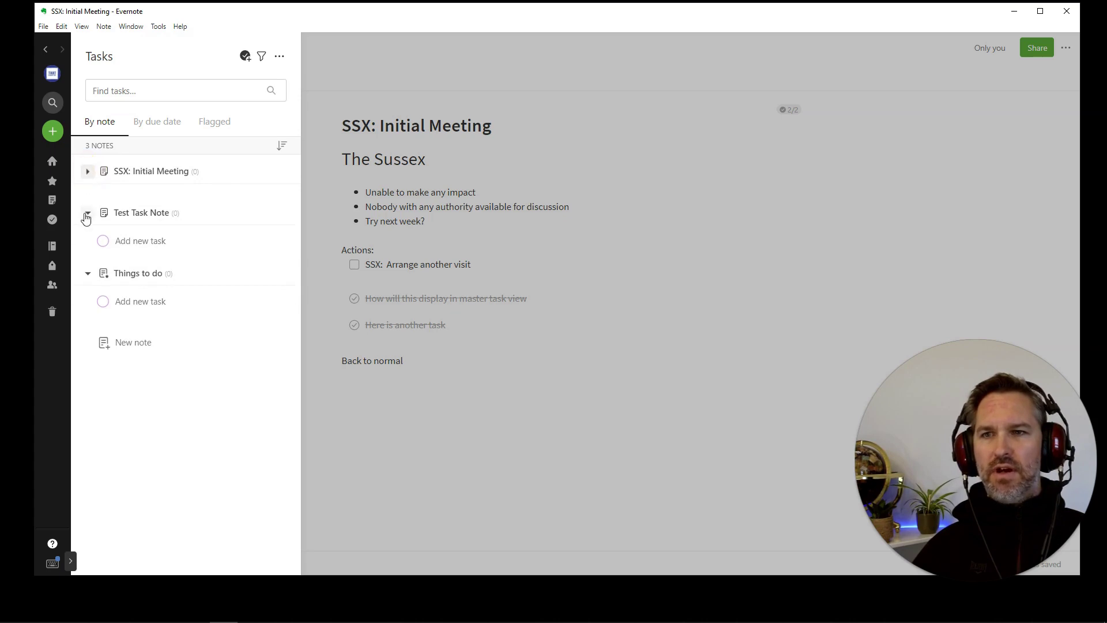
Collapse the Test Task Note and Things to do task groups, check sort options, then return Home.
click(88, 213)
click(87, 255)
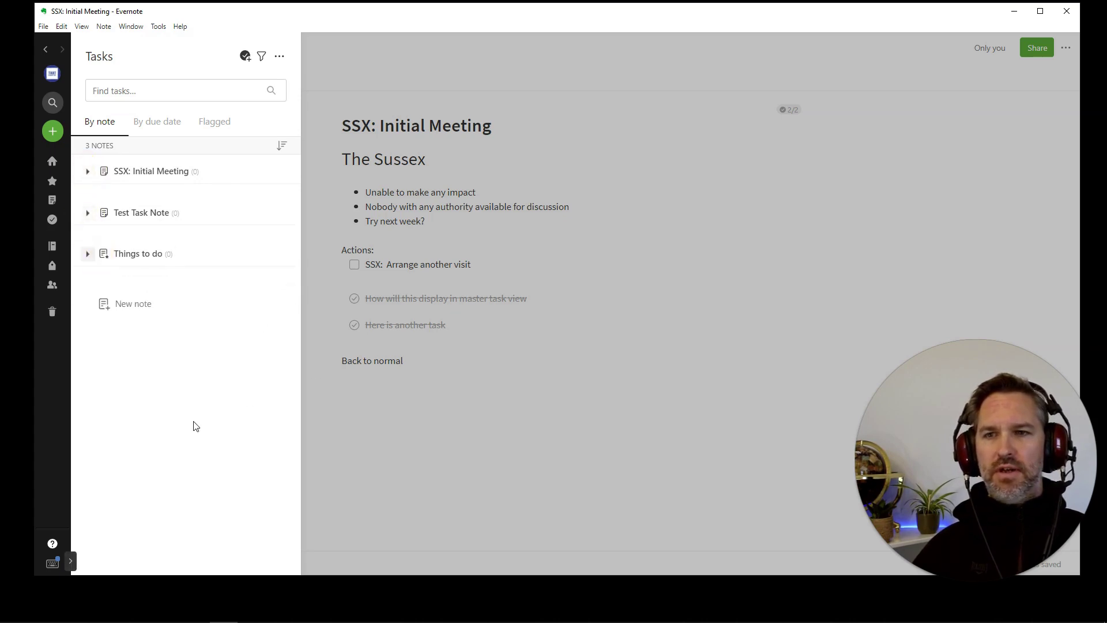
click(283, 147)
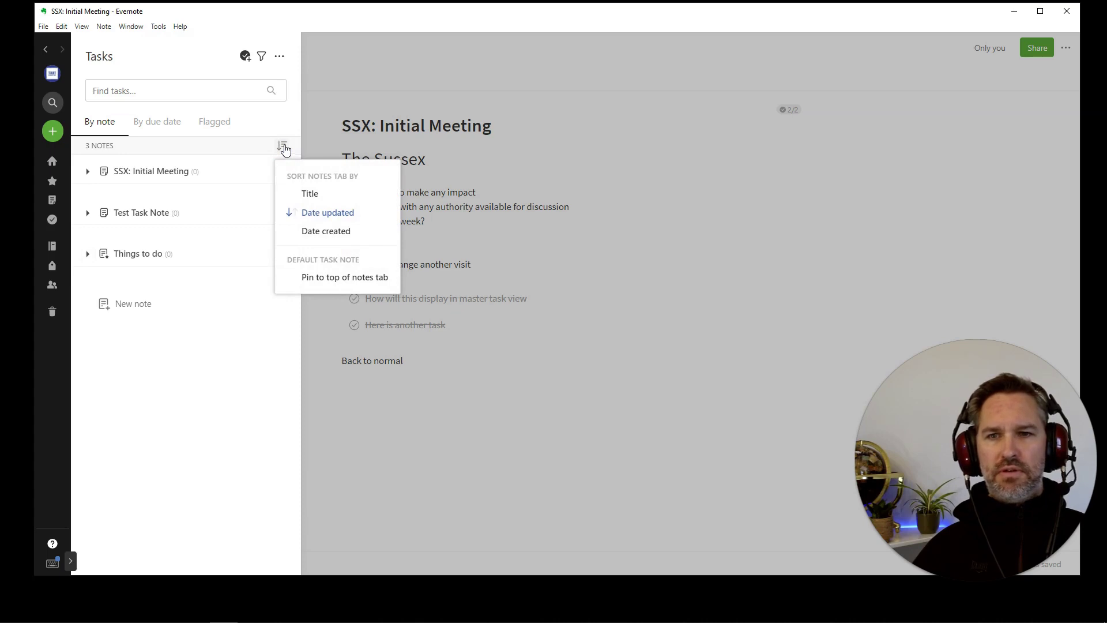
click(284, 148)
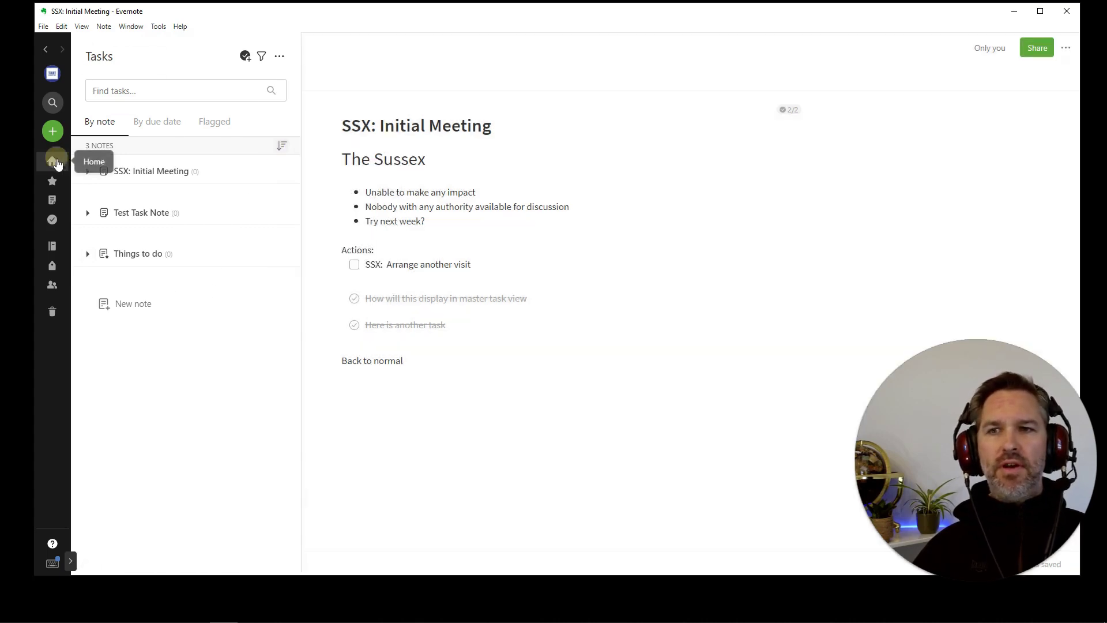
click(53, 161)
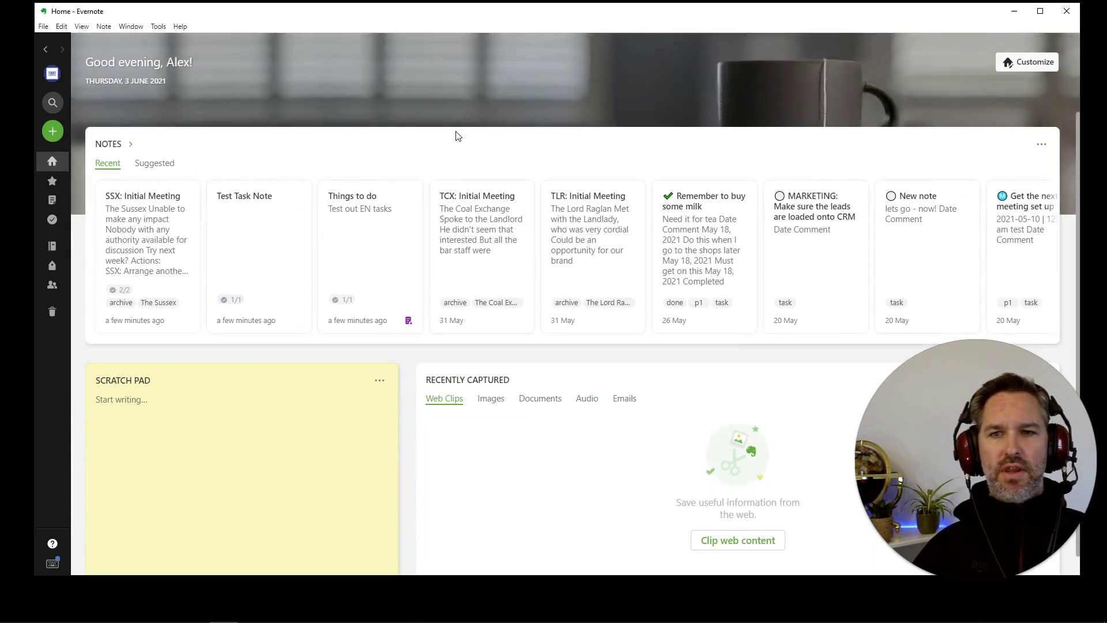
Open the Things to do note and place the cursor on its completed Test out EN tasks line.
mouse_move(411, 327)
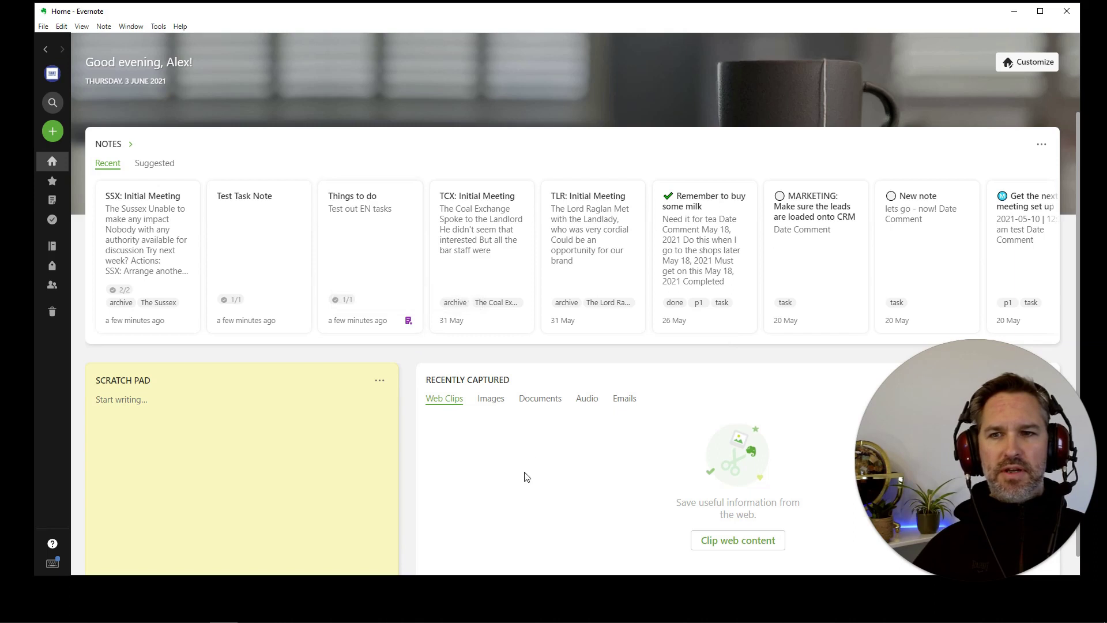
click(410, 322)
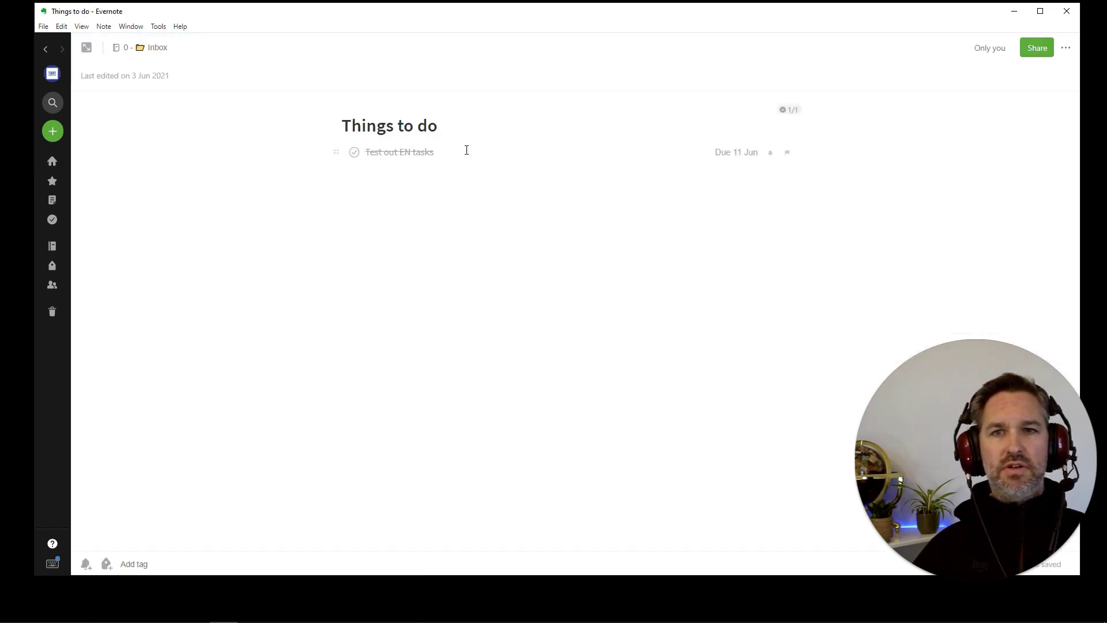
click(467, 129)
click(450, 200)
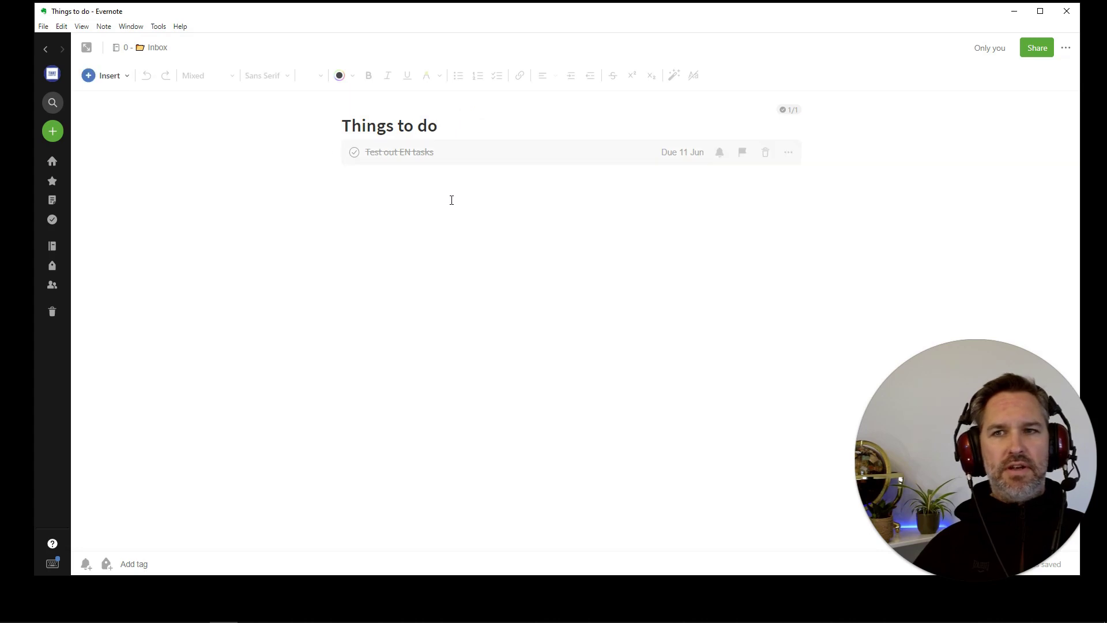